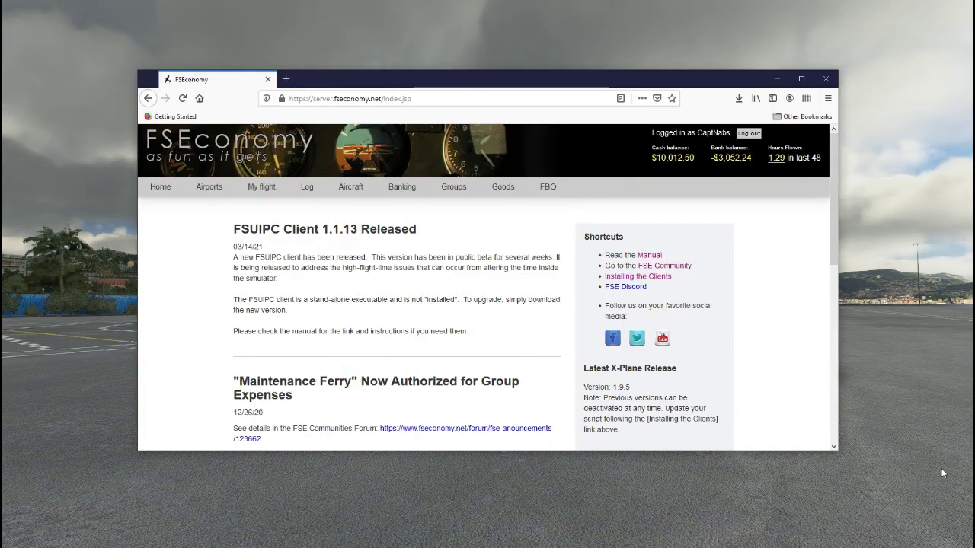
# - Open the list of all groups and look through it to the end, returning to its start
pyautogui.moveTo(451, 192)
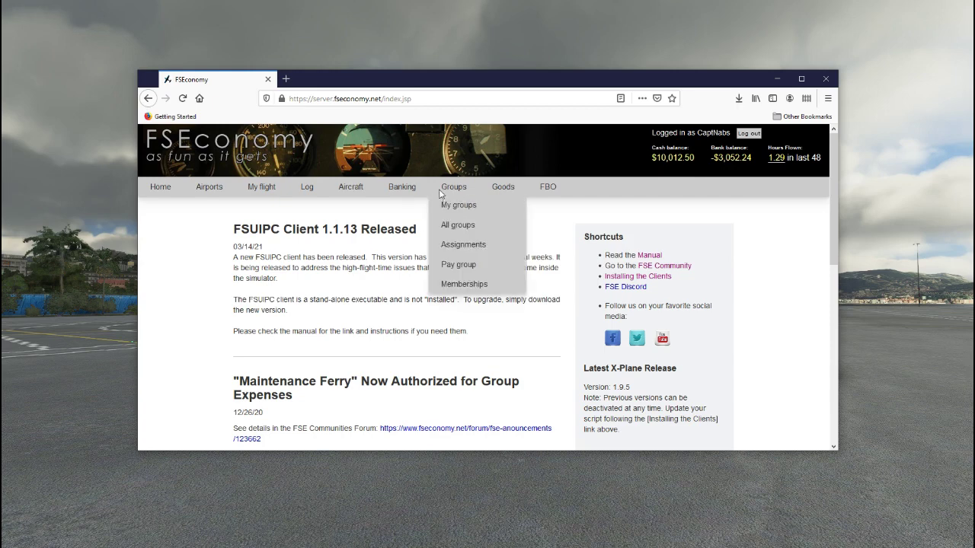
pyautogui.click(464, 226)
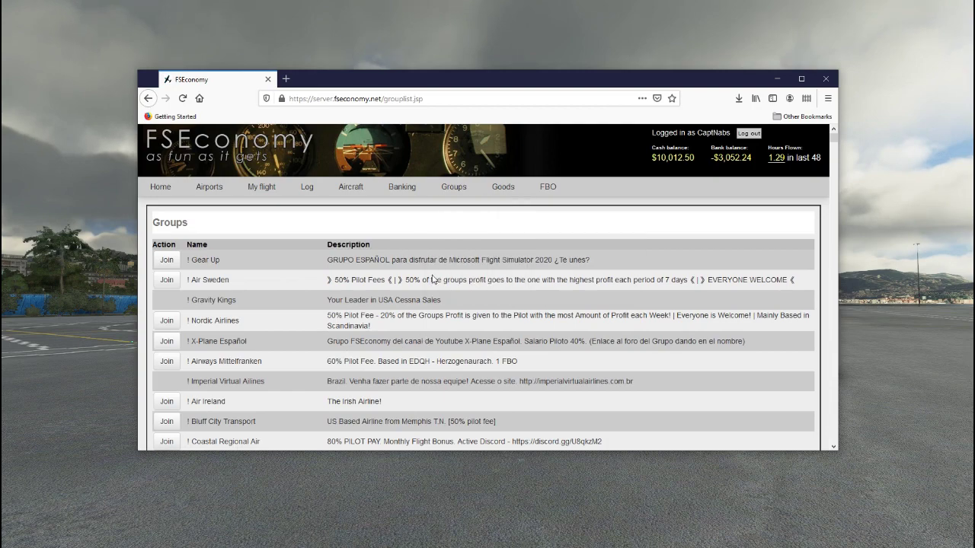
pyautogui.moveTo(835, 143); pyautogui.dragTo(791, 449)
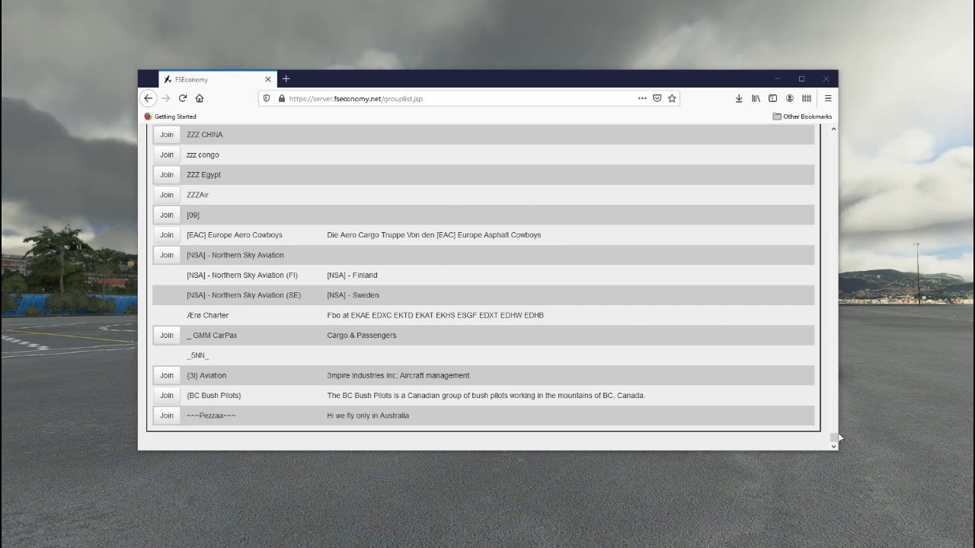
pyautogui.moveTo(834, 441); pyautogui.dragTo(792, 217)
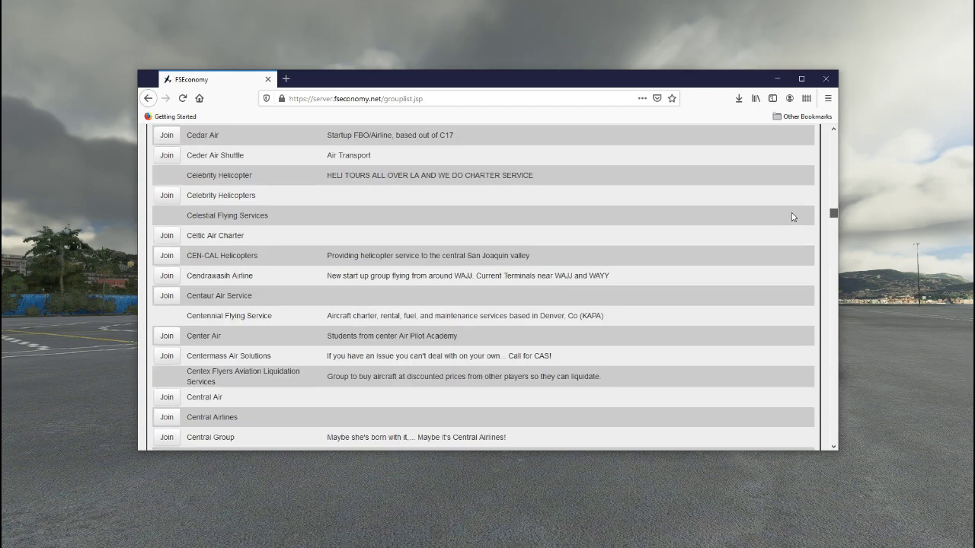
pyautogui.press('Home')
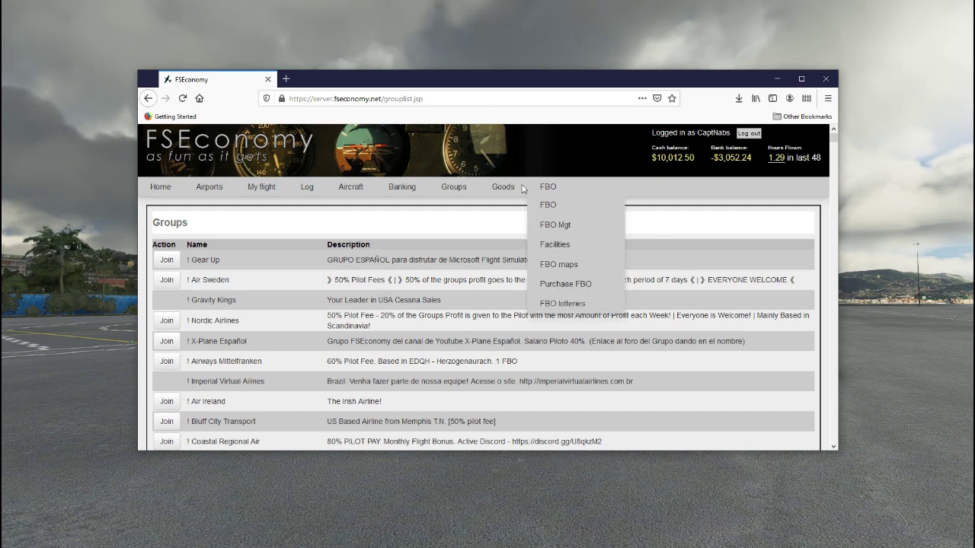
# - From your own groups, start a new flight group named "Capt Nabs Tutorial Video Group"
pyautogui.moveTo(454, 194)
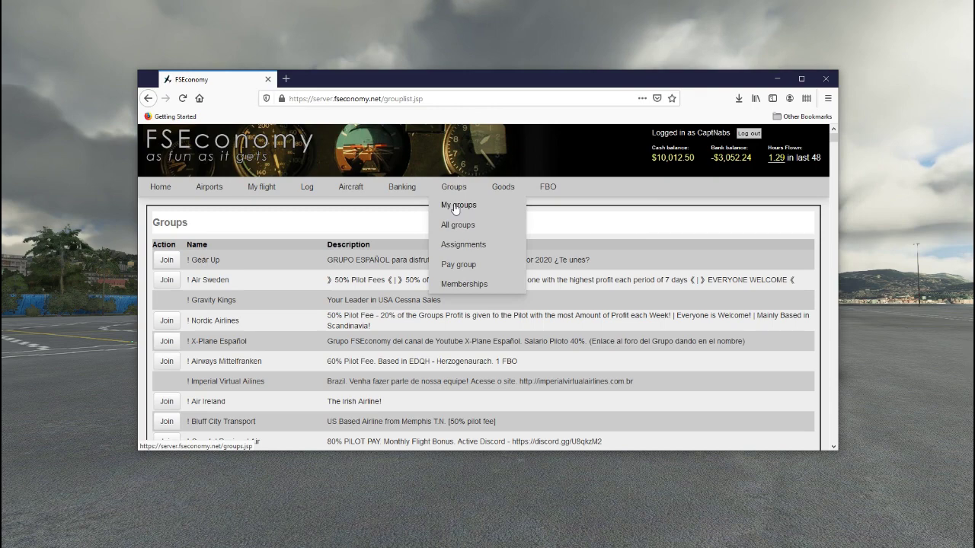
pyautogui.click(456, 206)
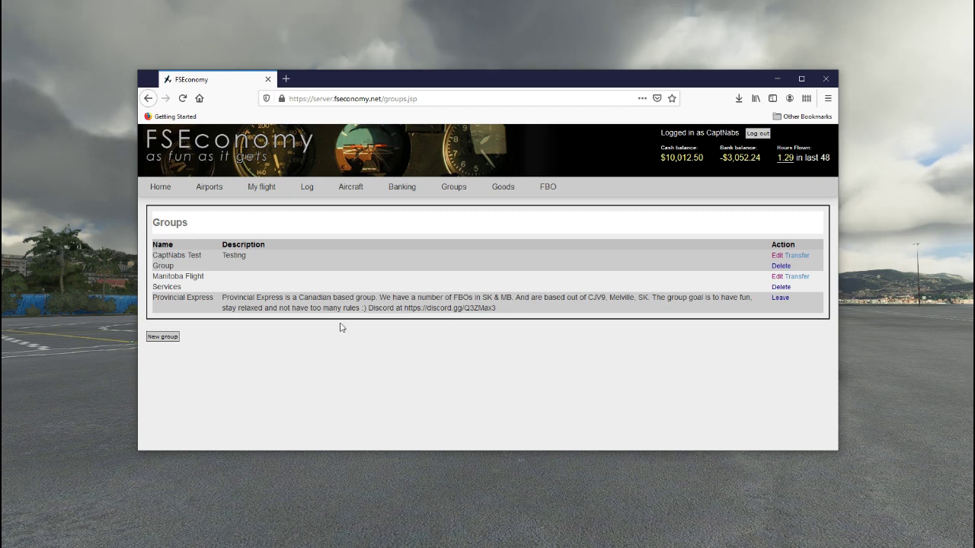
pyautogui.click(166, 339)
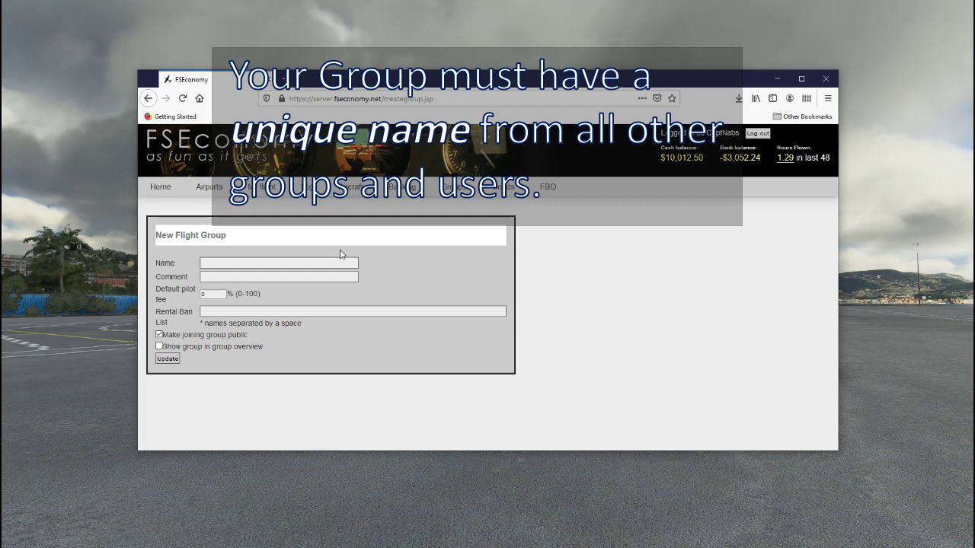
pyautogui.write('Capt Nabs')
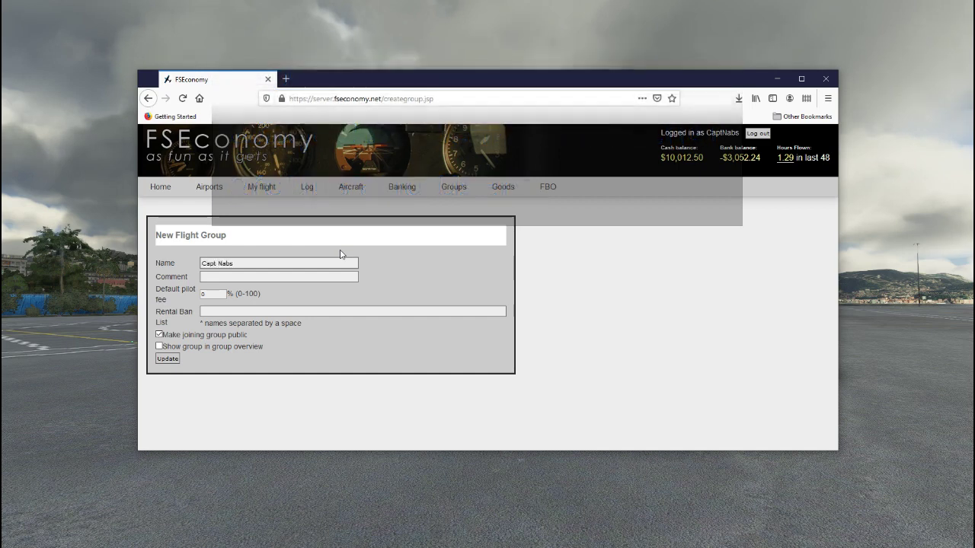
pyautogui.write(' Tutorials')
pyautogui.press('BackSpace')
pyautogui.write('Video Group')
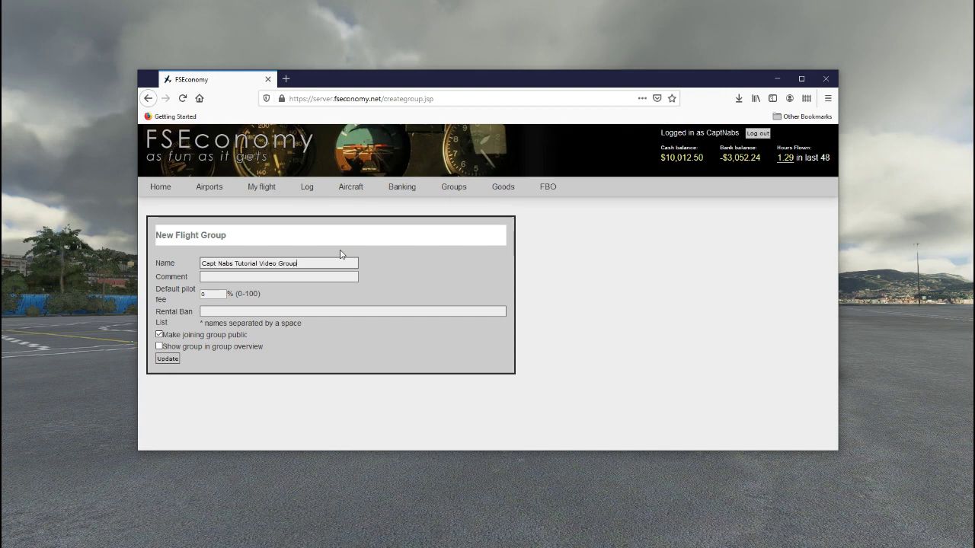
# - Enter "Testing Video" as the new flight group's comment
pyautogui.press('Tab')
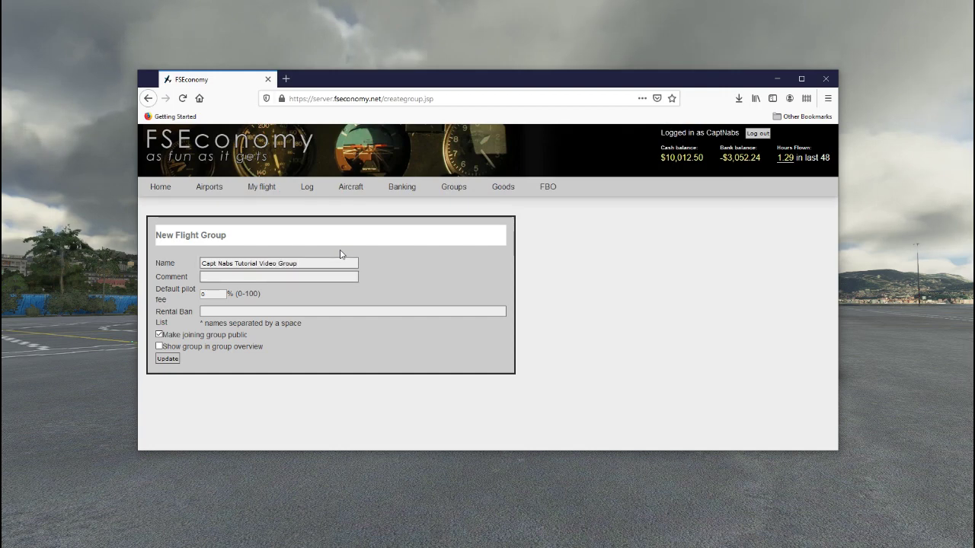
pyautogui.write('Test')
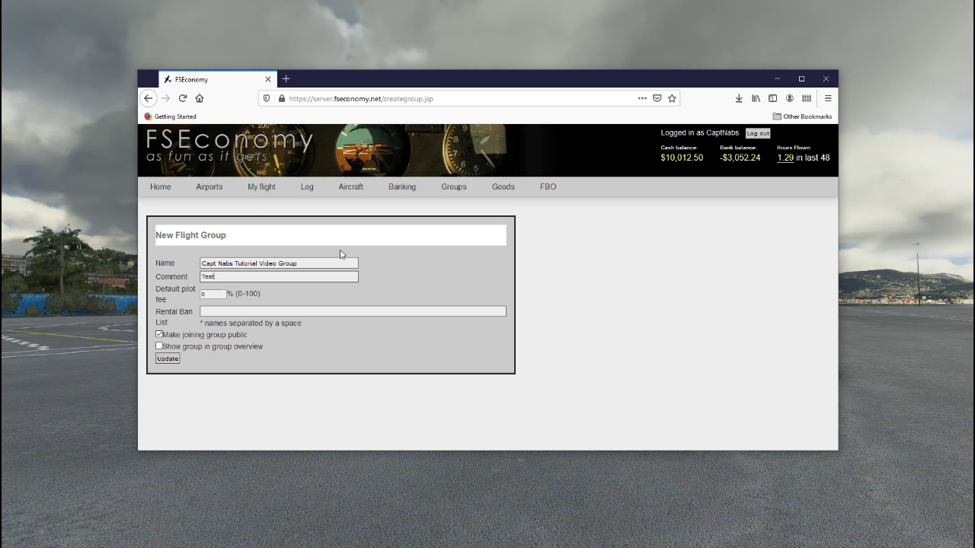
pyautogui.write('ing Video')
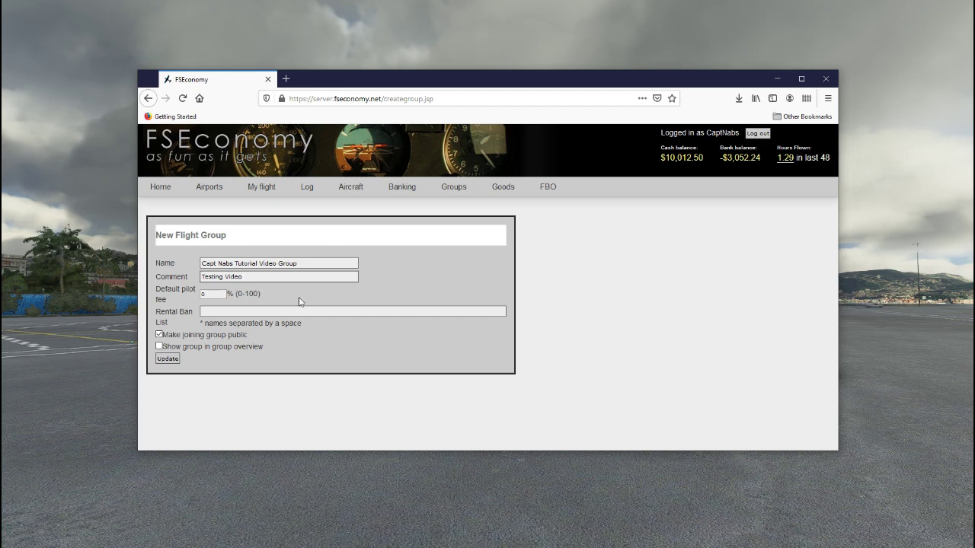
# - Enable showing the group in the group overview and submit the new flight group form
pyautogui.moveTo(454, 189)
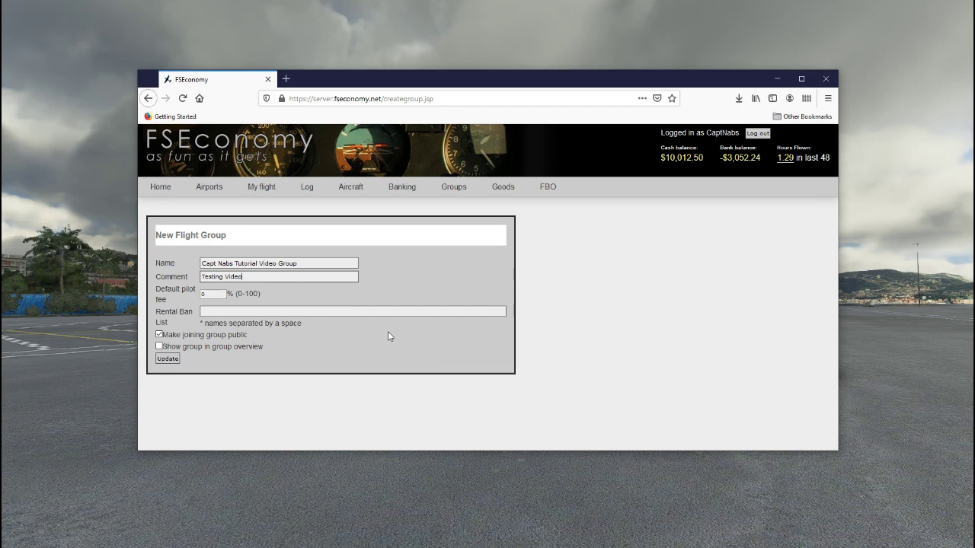
pyautogui.moveTo(512, 190)
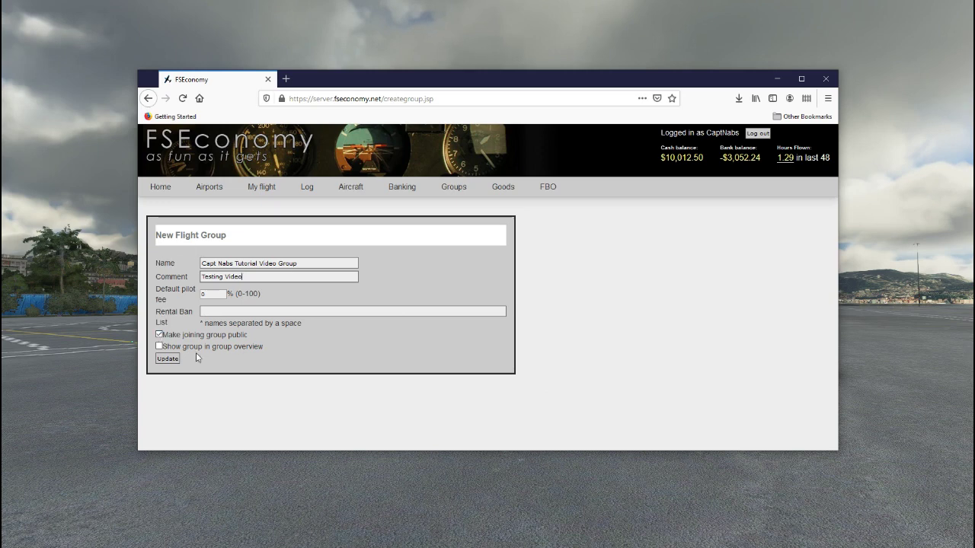
pyautogui.click(159, 348)
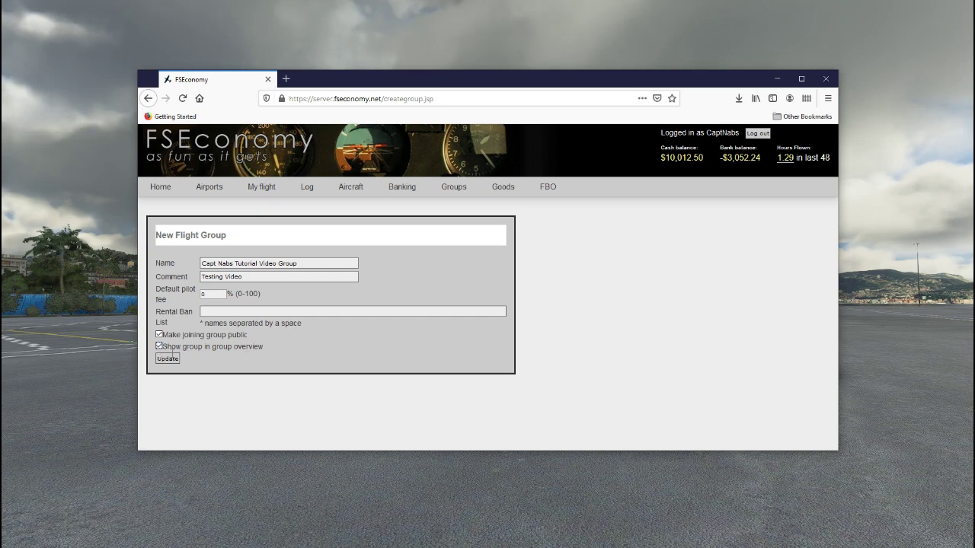
pyautogui.moveTo(470, 182)
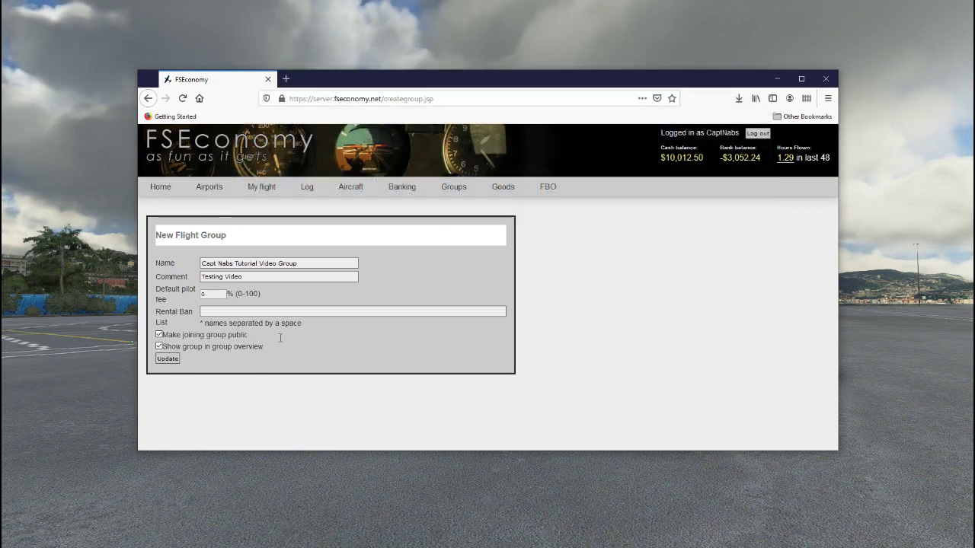
pyautogui.click(170, 359)
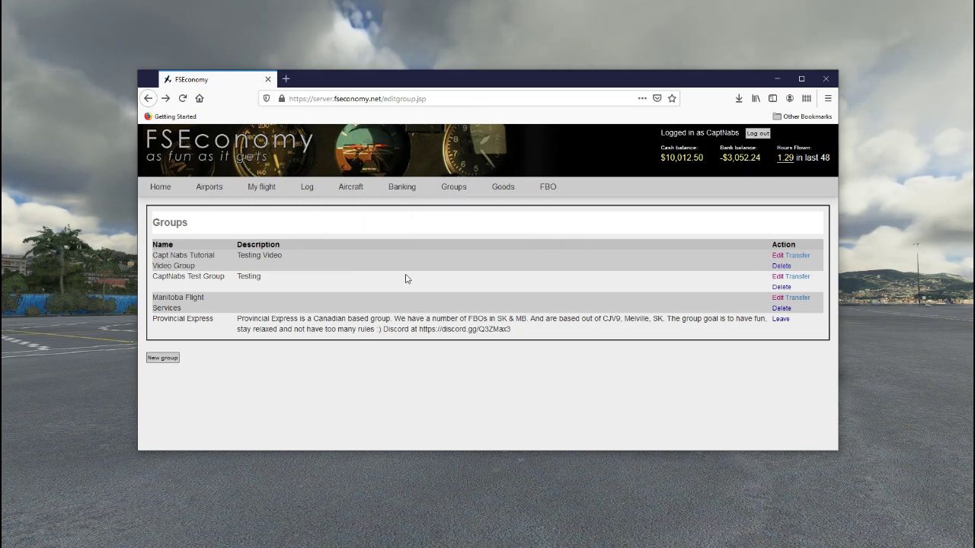
# - Look for Capt Nabs Tutorial Video Group in the list of all groups
pyautogui.click(464, 227)
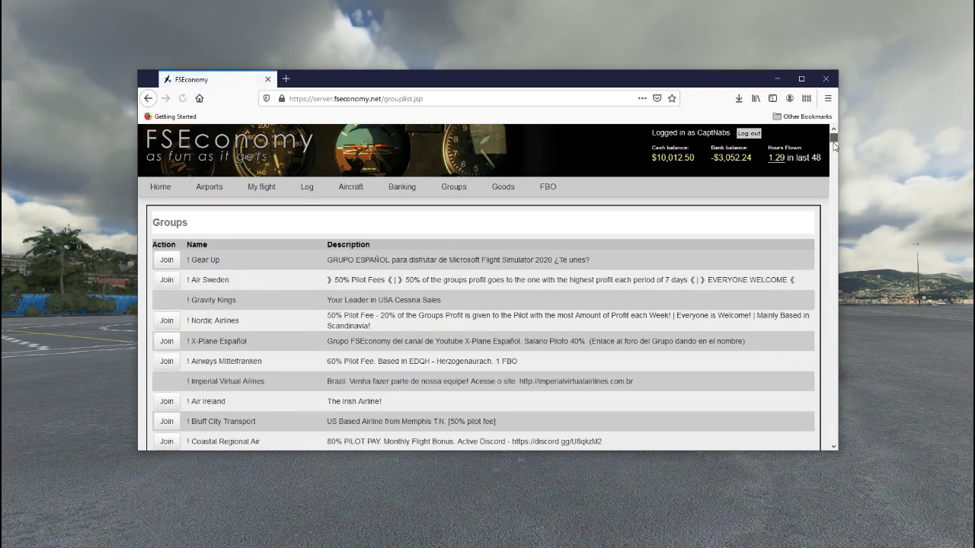
pyautogui.moveTo(833, 140); pyautogui.dragTo(810, 211)
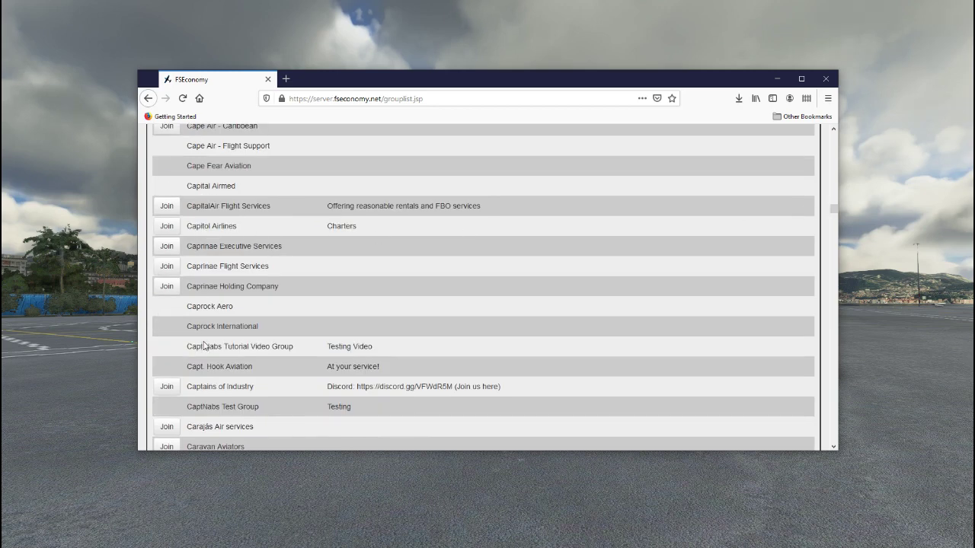
pyautogui.scroll(-1, 220, 379)
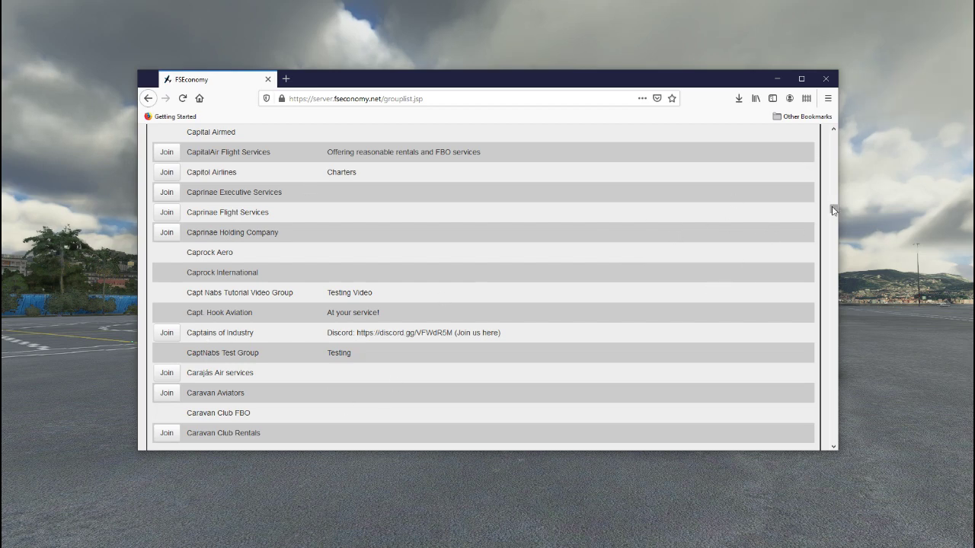
pyautogui.moveTo(834, 211); pyautogui.dragTo(832, 112)
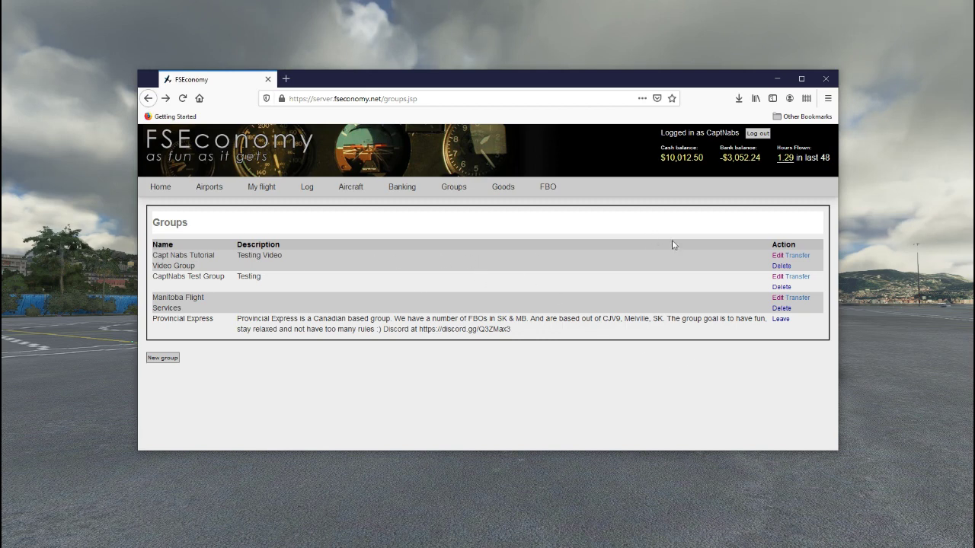
# - View the edit form and the ownership transfer dialog of Capt Nabs Tutorial Video Group without changing anything
pyautogui.click(778, 257)
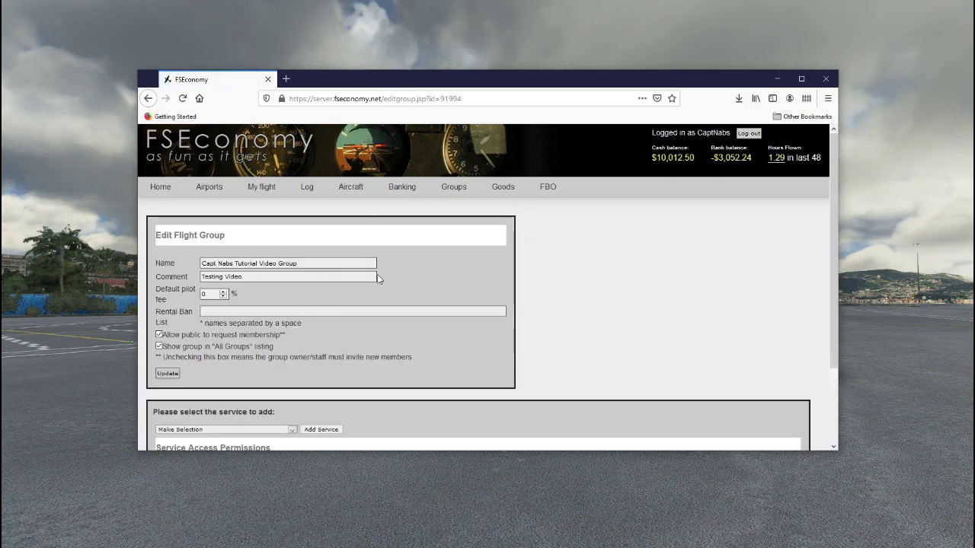
pyautogui.click(154, 99)
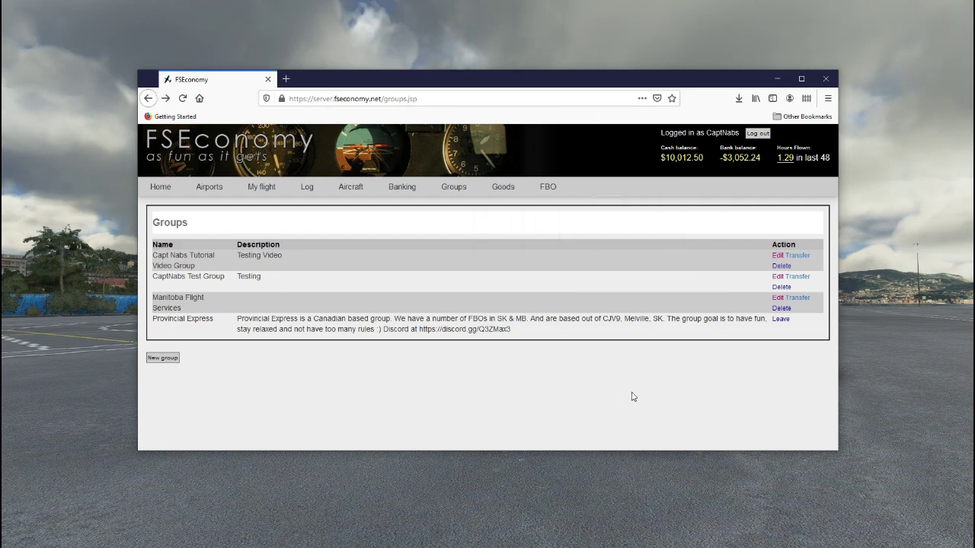
pyautogui.click(797, 256)
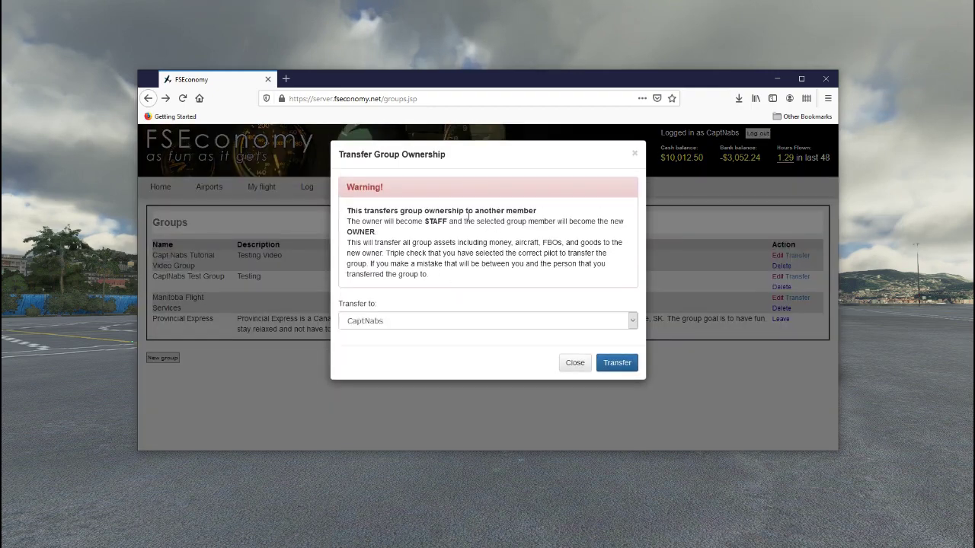
pyautogui.click(575, 364)
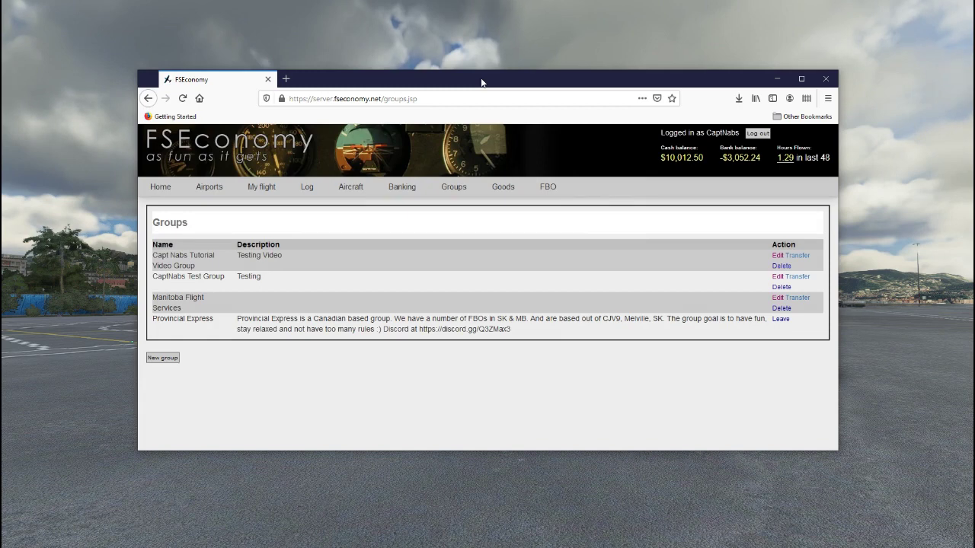
# - Open the Provincial Express memberships and examine the member levels, payment and invitation options
pyautogui.moveTo(454, 187)
pyautogui.moveTo(467, 284)
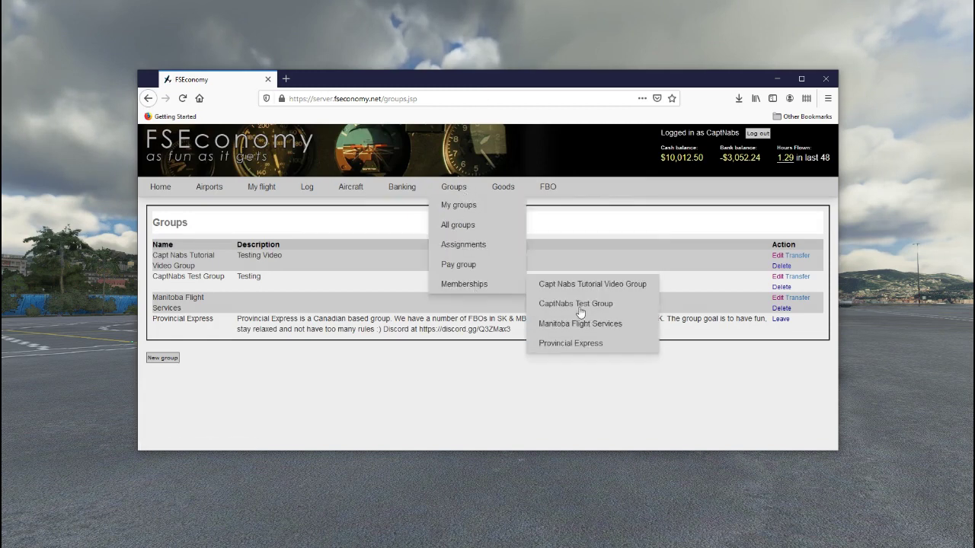
pyautogui.click(579, 344)
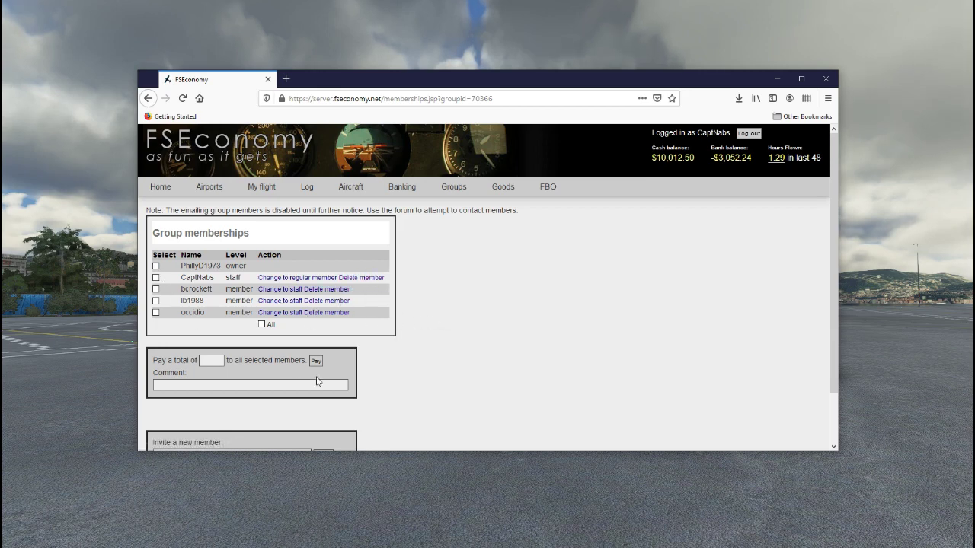
pyautogui.scroll(-2, 263, 358)
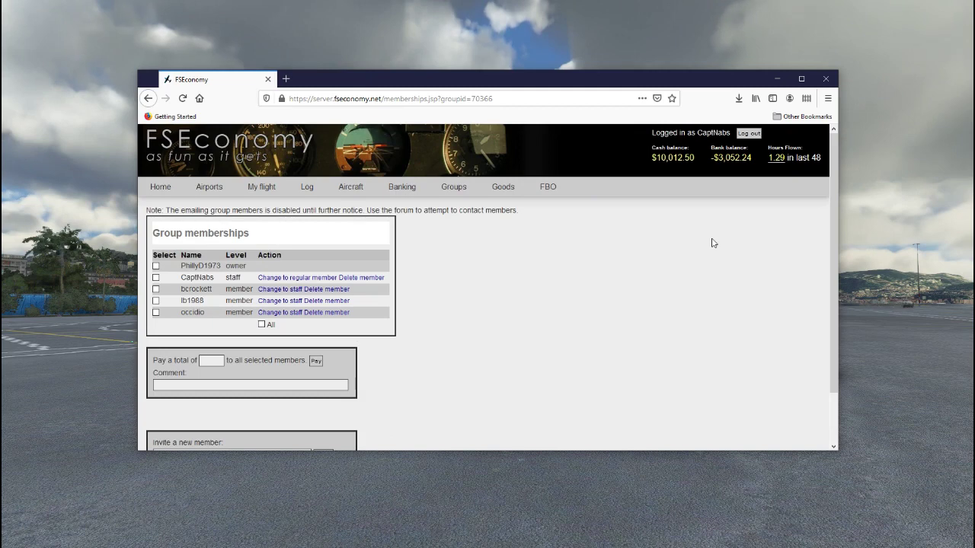
# - Search all aircraft for sale with blank filters, including both bank-owned and player-owned aircraft
pyautogui.moveTo(350, 185)
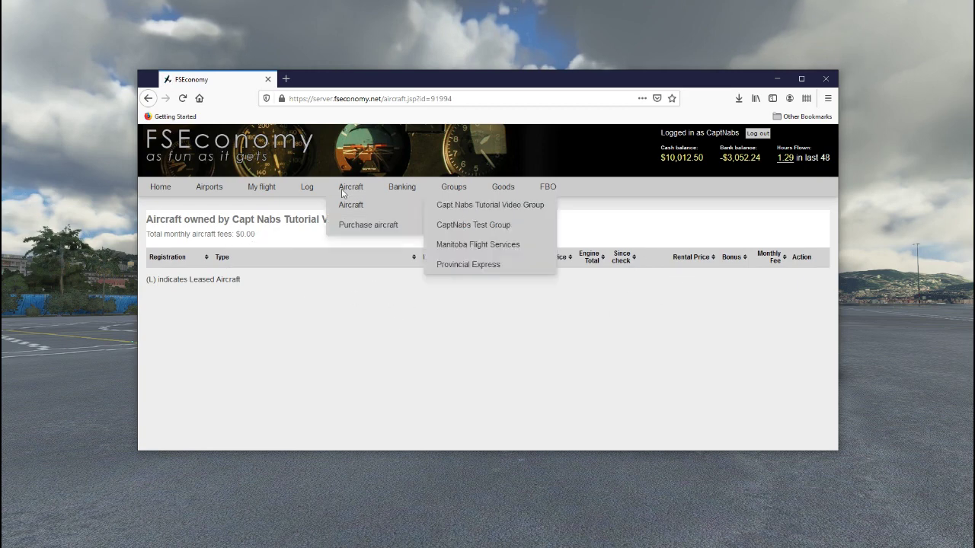
pyautogui.click(364, 227)
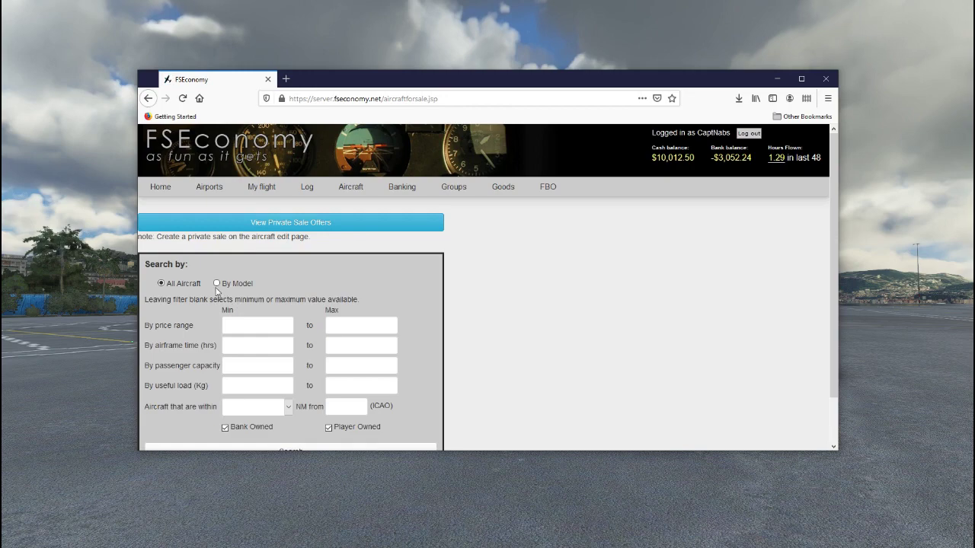
pyautogui.scroll(-1, 216, 290)
pyautogui.click(282, 406)
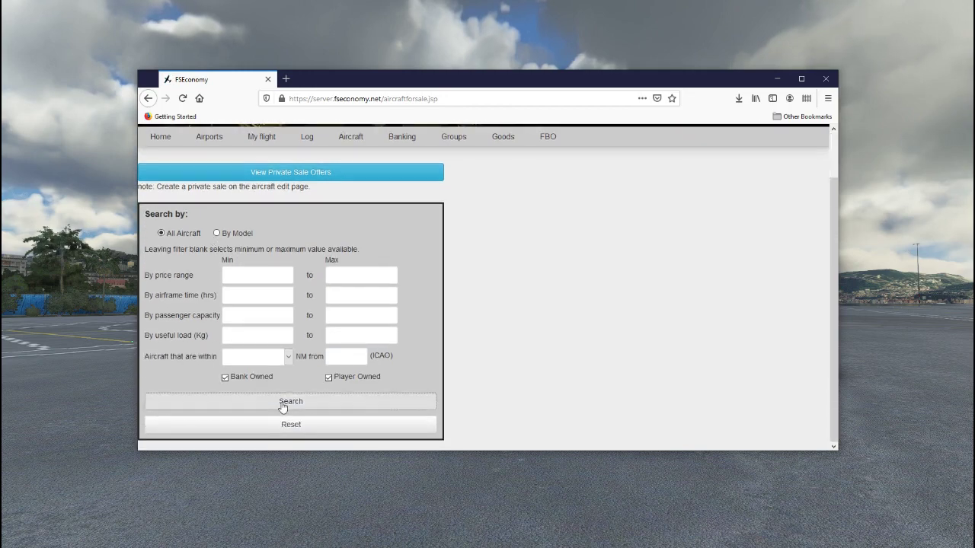
pyautogui.scroll(-1, 315, 336)
pyautogui.scroll(-3, 229, 342)
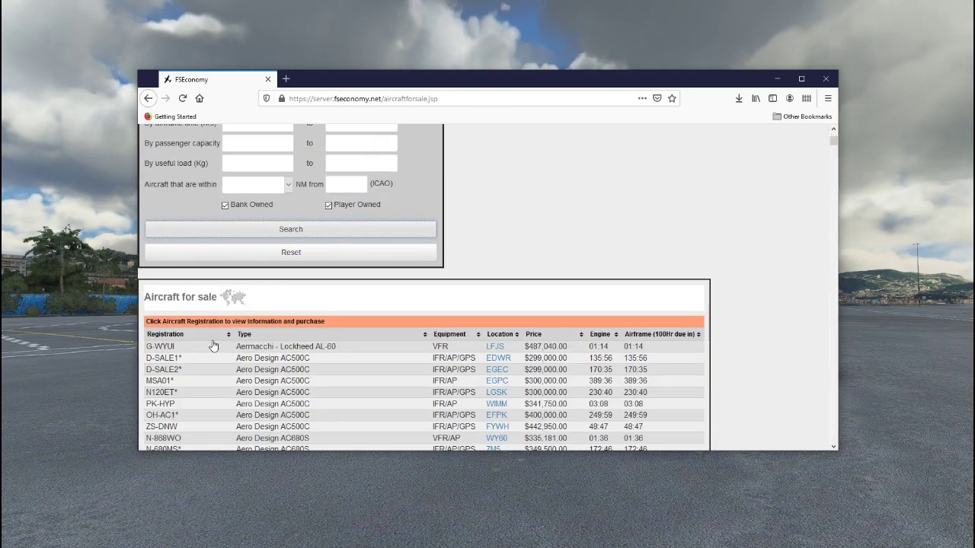
# - Open the sale details of aircraft G-WYUI, view the accounts it can be purchased for, and leave without buying
pyautogui.click(172, 351)
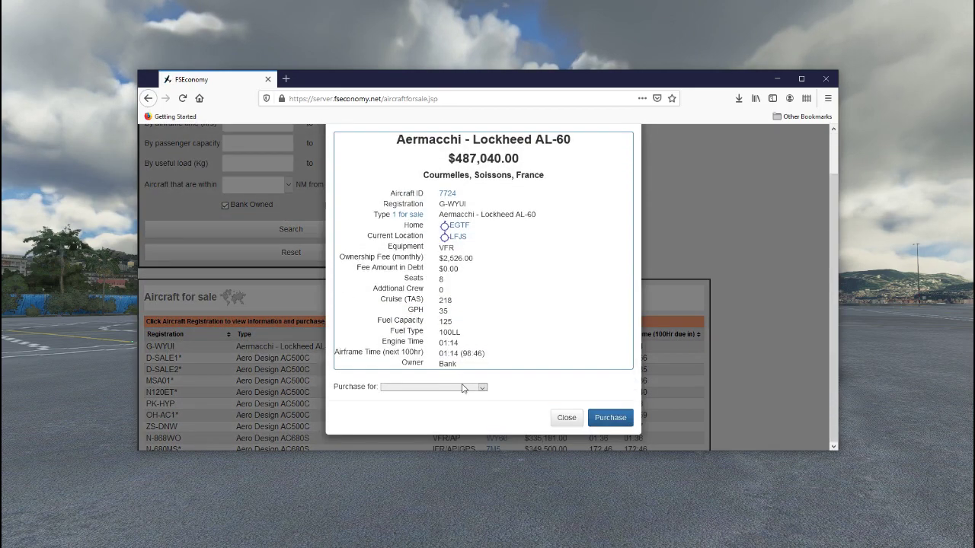
pyautogui.click(462, 389)
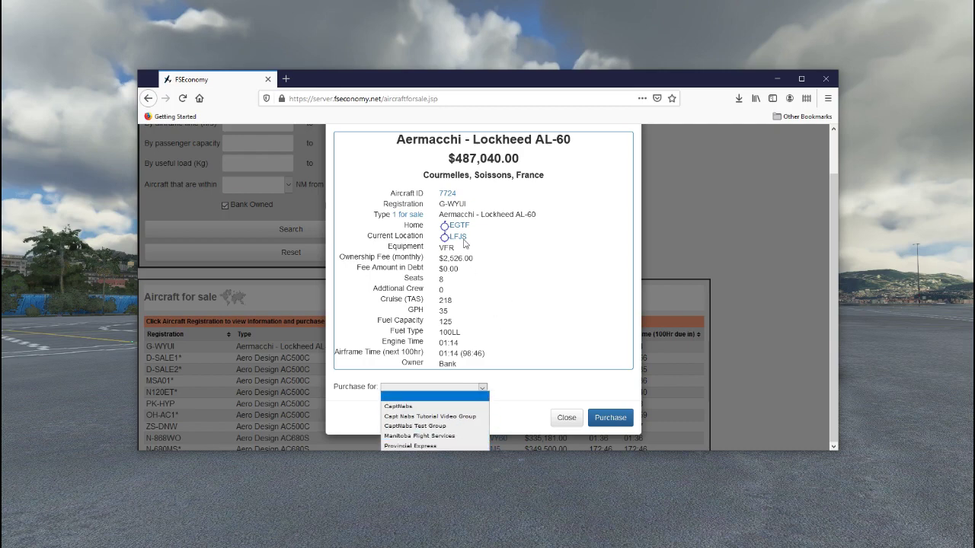
pyautogui.click(567, 417)
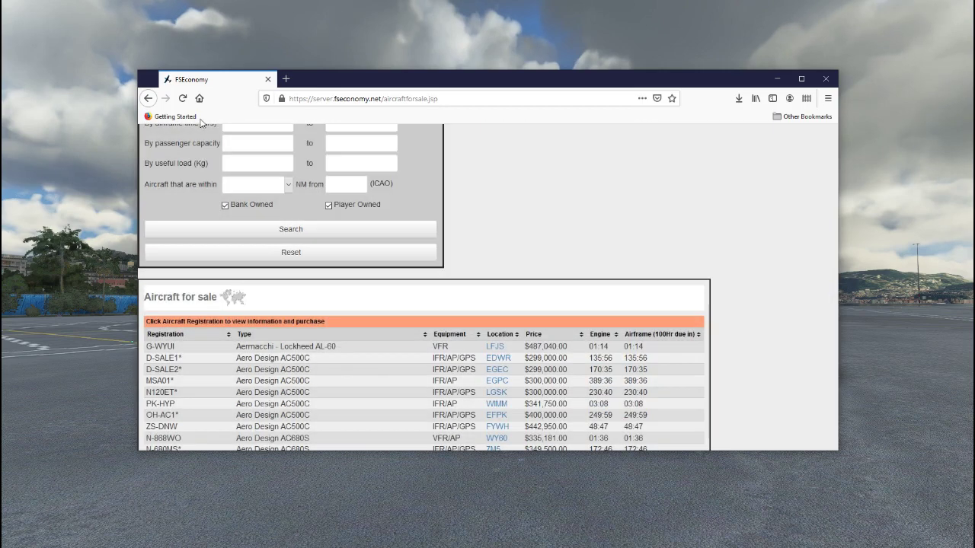
pyautogui.click(148, 98)
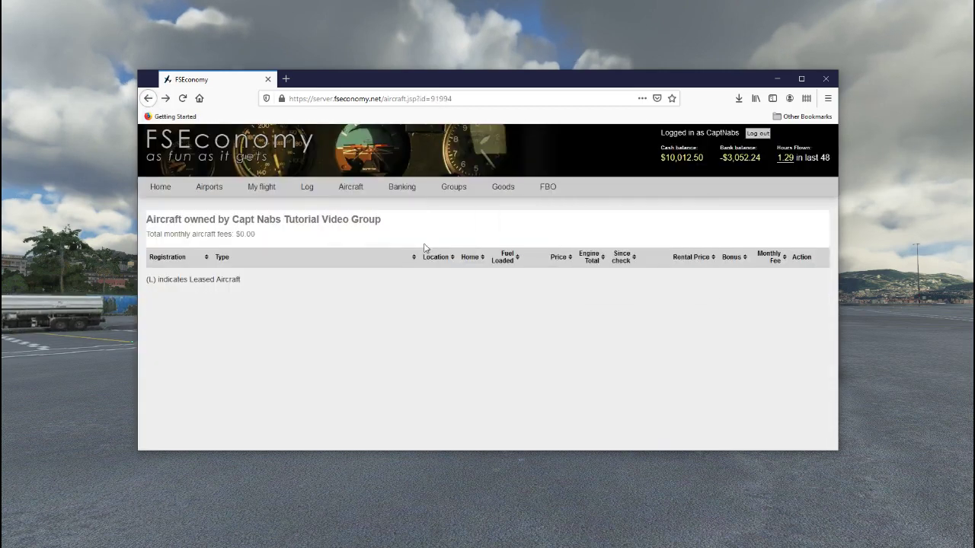
# - Open the list of FBOs owned by Manitoba Flight Services and examine its management options
pyautogui.moveTo(544, 191)
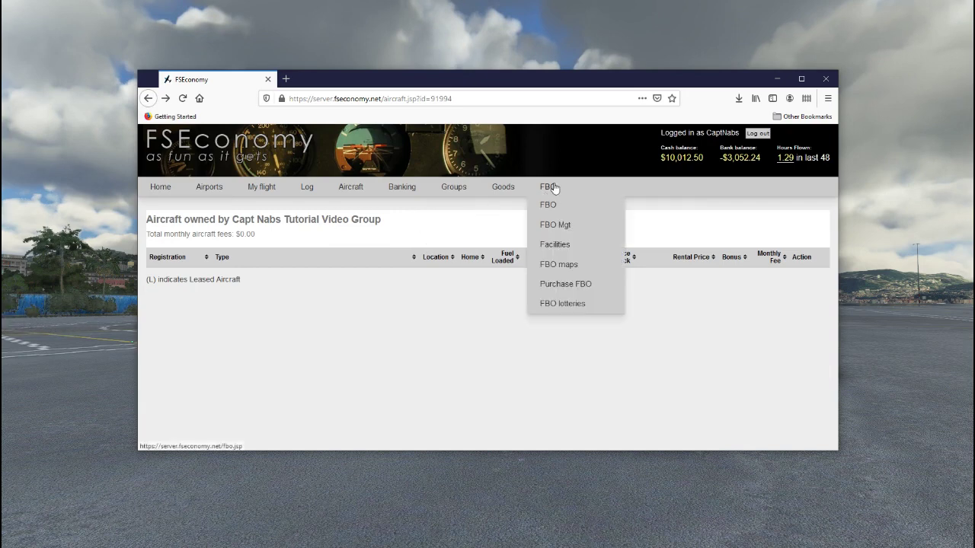
pyautogui.moveTo(552, 214)
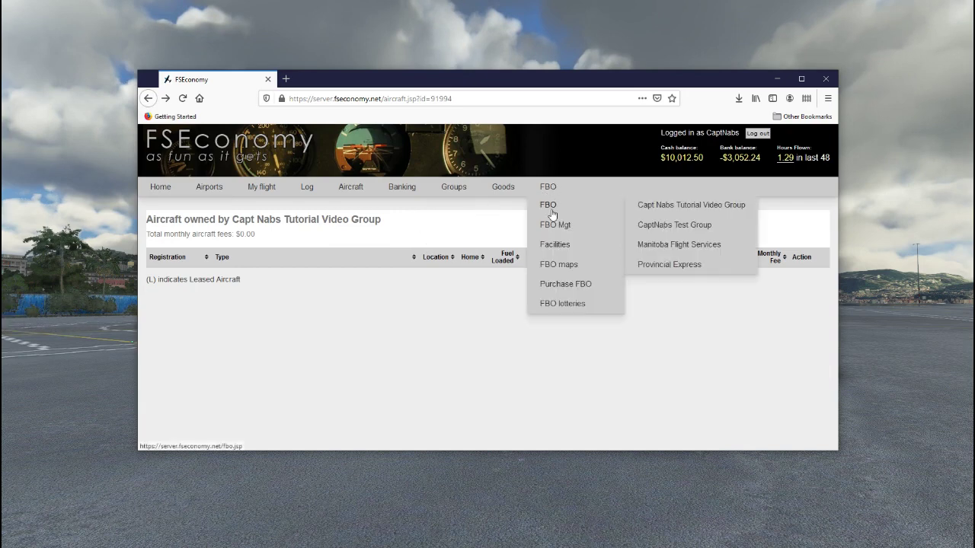
pyautogui.click(686, 247)
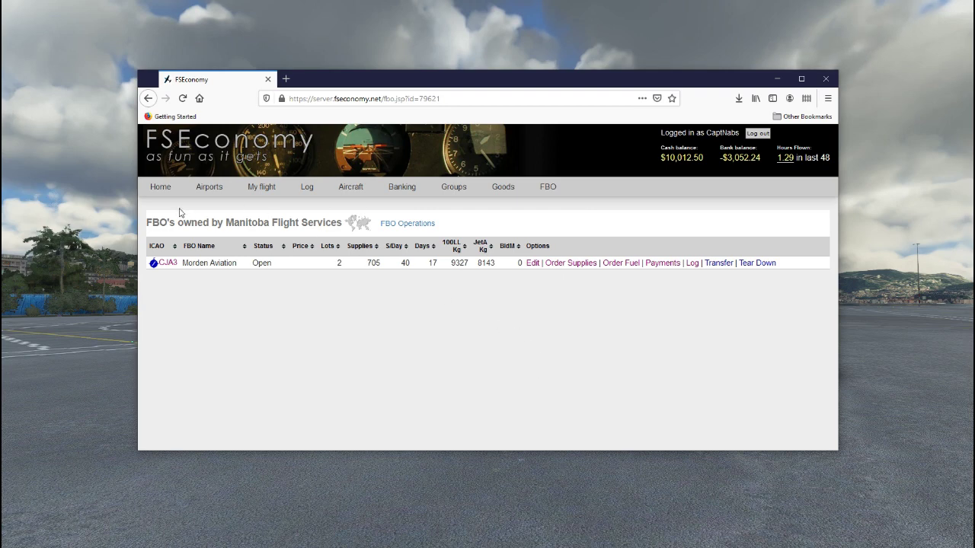
pyautogui.moveTo(550, 205)
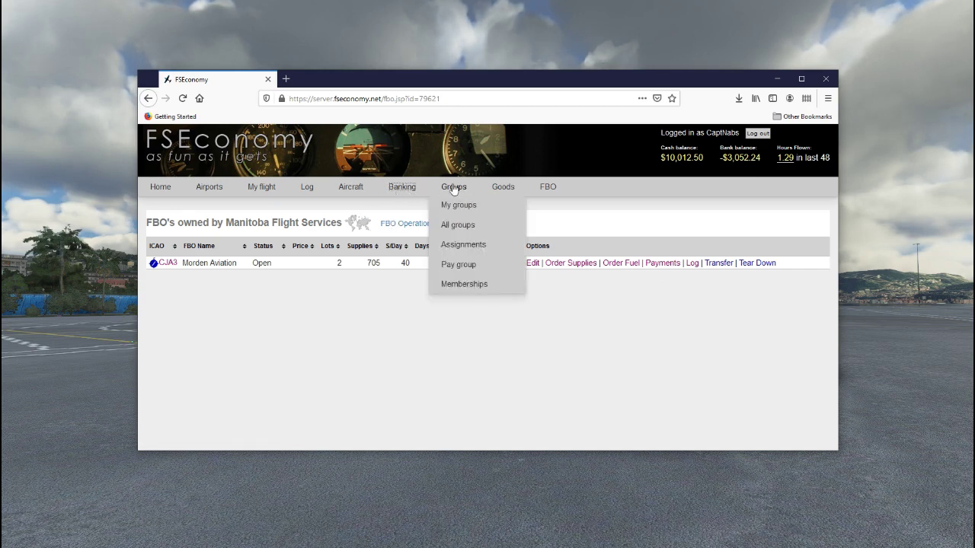
# - Open the banking summary and examine the personal and group accounts and the cash transfer form
pyautogui.click(401, 189)
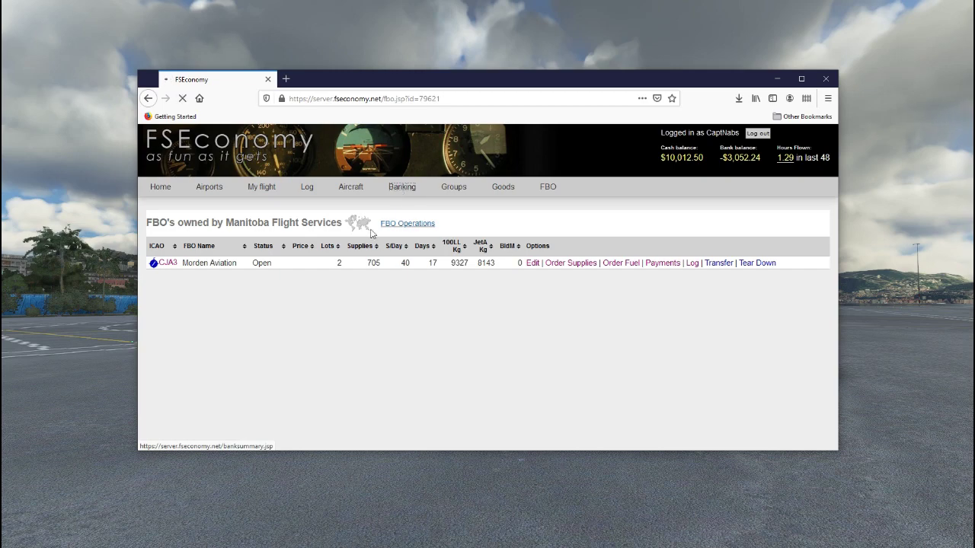
pyautogui.scroll(-2, 367, 239)
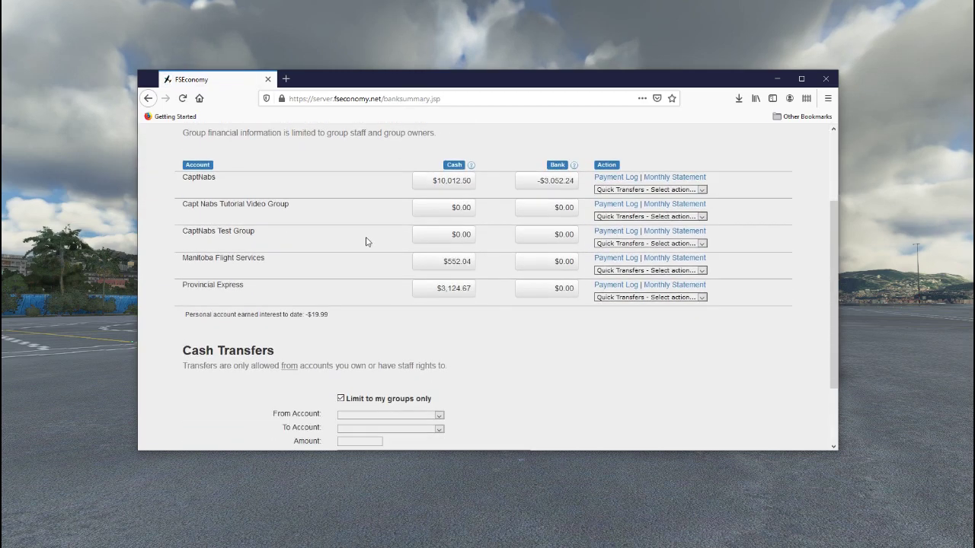
pyautogui.scroll(1, 374, 236)
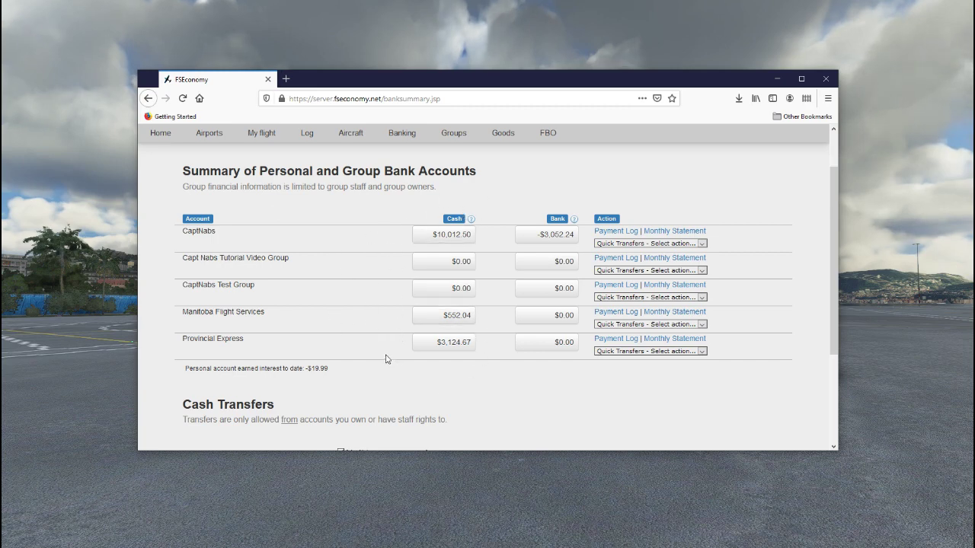
pyautogui.scroll(-3, 385, 359)
pyautogui.scroll(1, 487, 320)
pyautogui.scroll(-1, 457, 325)
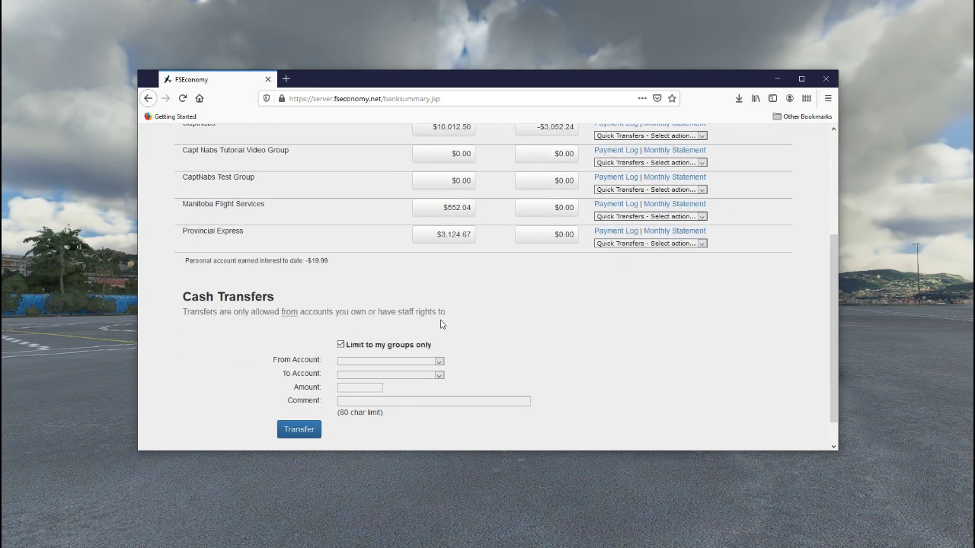
# - Transfer 1000 in cash from the personal account to Capt Nabs Tutorial Video Group
pyautogui.click(440, 363)
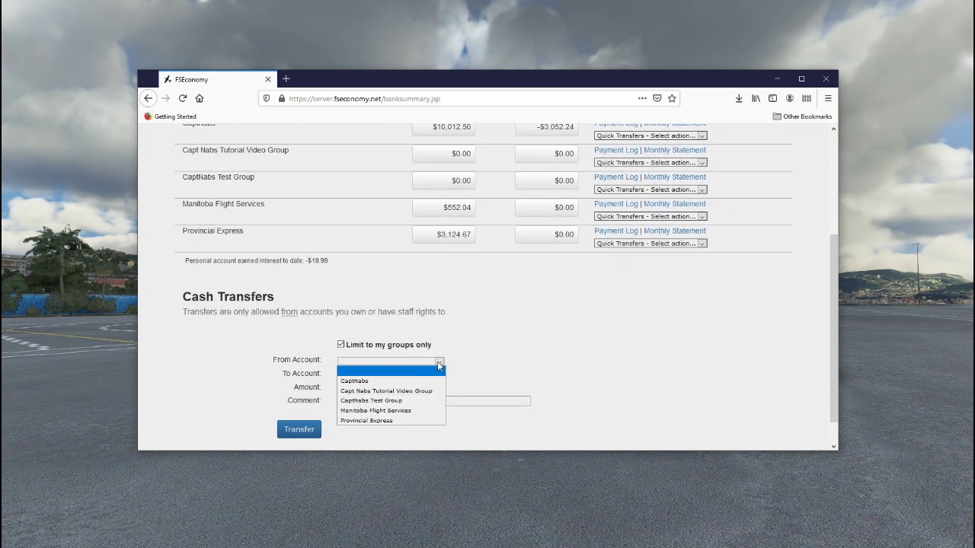
pyautogui.click(392, 381)
pyautogui.click(390, 375)
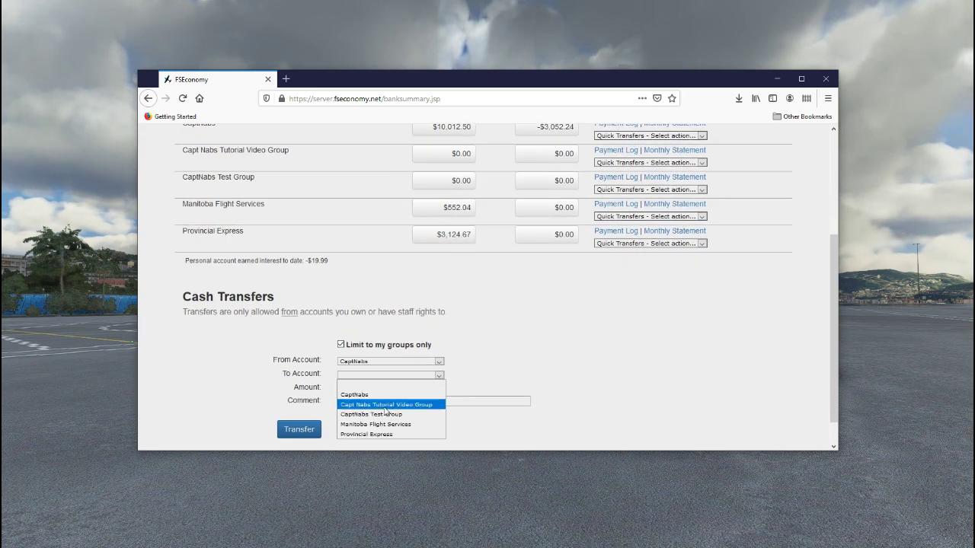
pyautogui.click(386, 405)
pyautogui.click(362, 388)
pyautogui.write('10')
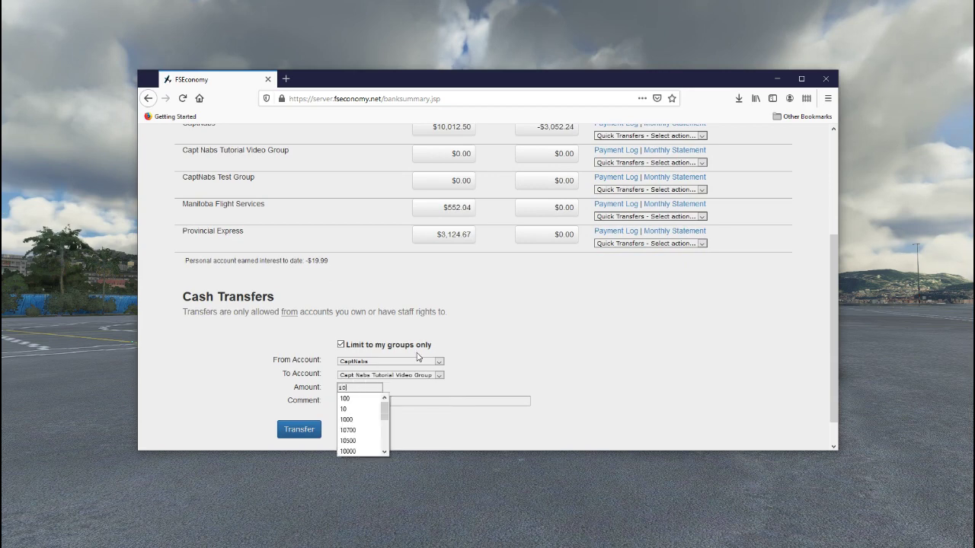
pyautogui.write('00')
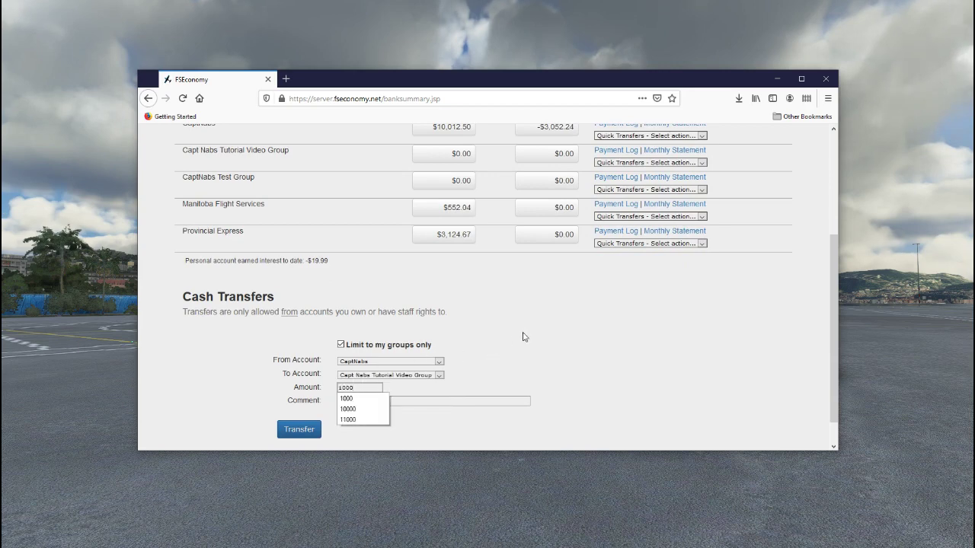
pyautogui.click(305, 431)
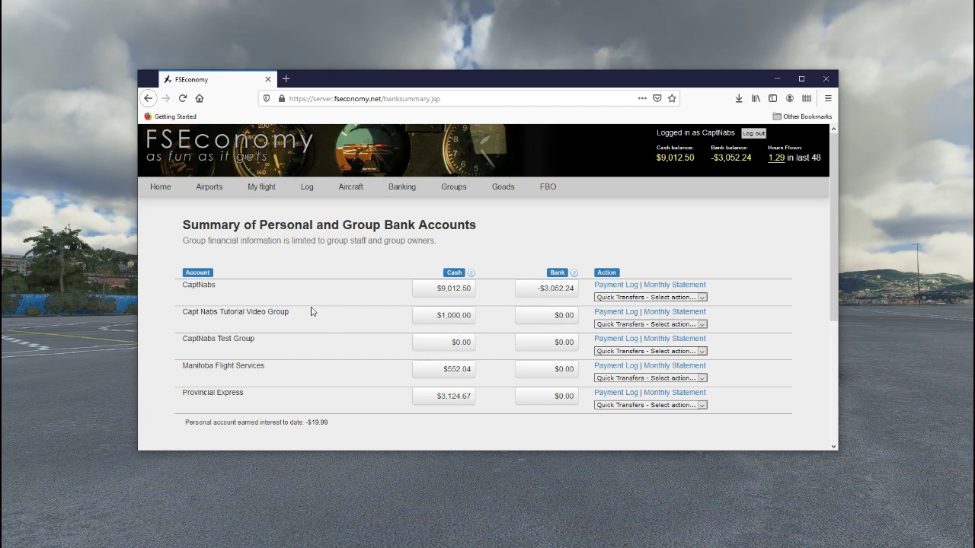
# - Search the airports by ICAO code CYWG
pyautogui.moveTo(514, 185)
pyautogui.moveTo(503, 202)
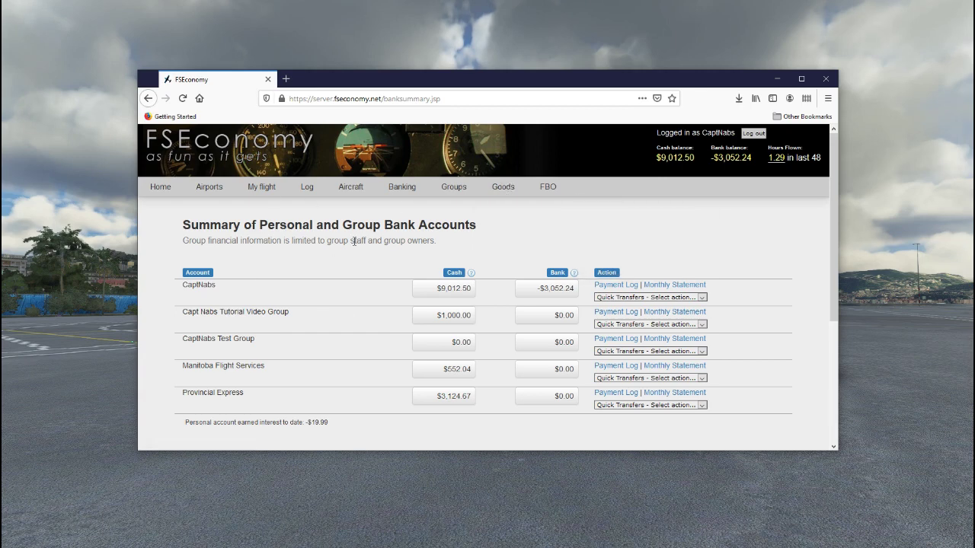
pyautogui.click(216, 189)
pyautogui.click(213, 278)
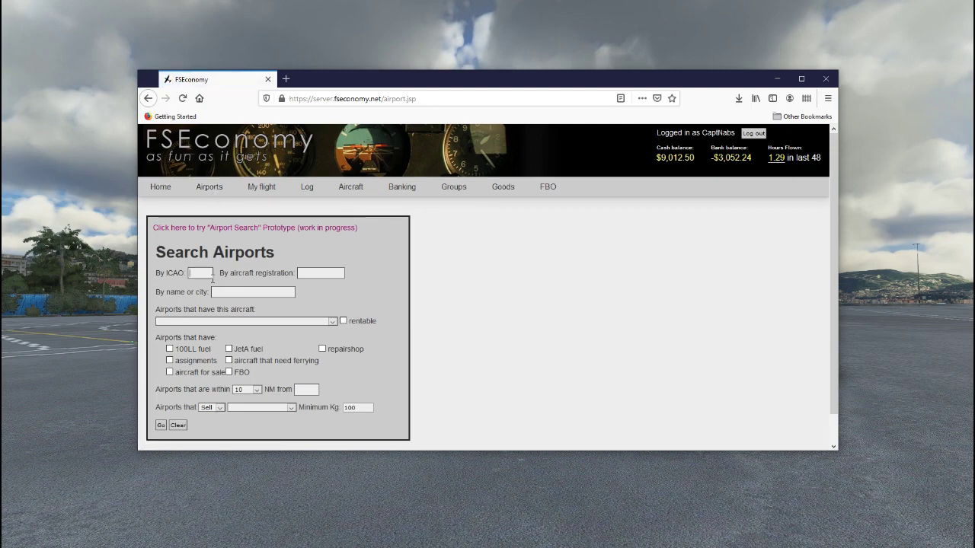
pyautogui.write('wg')
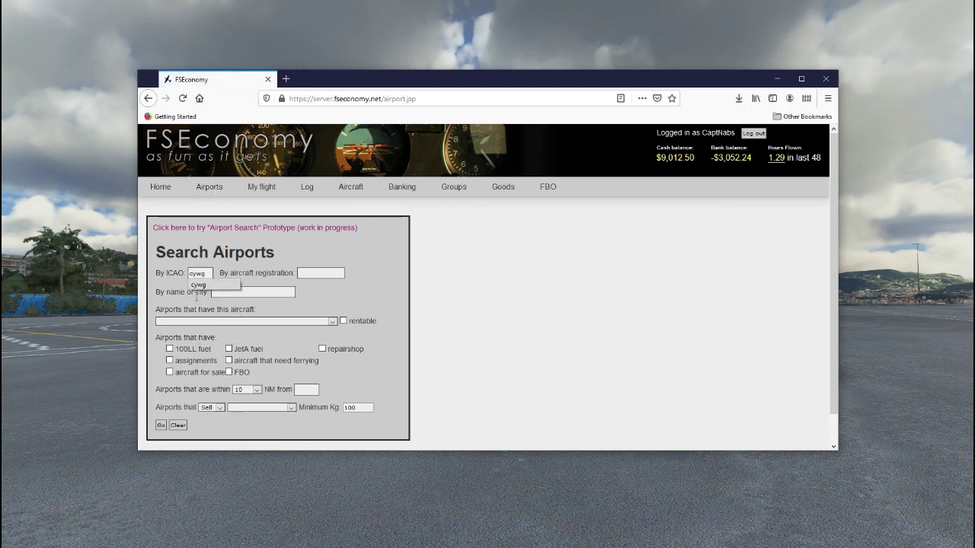
pyautogui.click(161, 425)
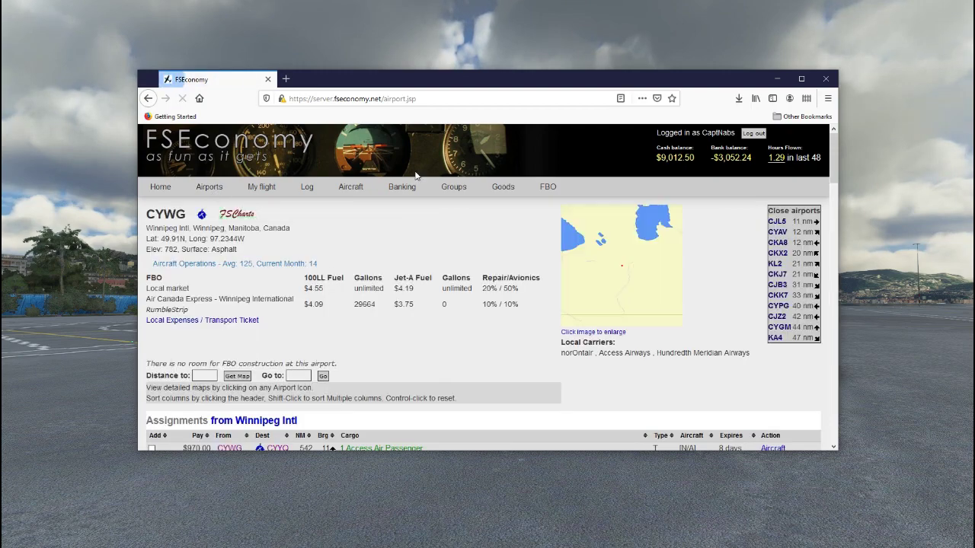
# - Look through the CYWG airport page for the options to buy building materials and supplies for a group
pyautogui.scroll(-3, 392, 229)
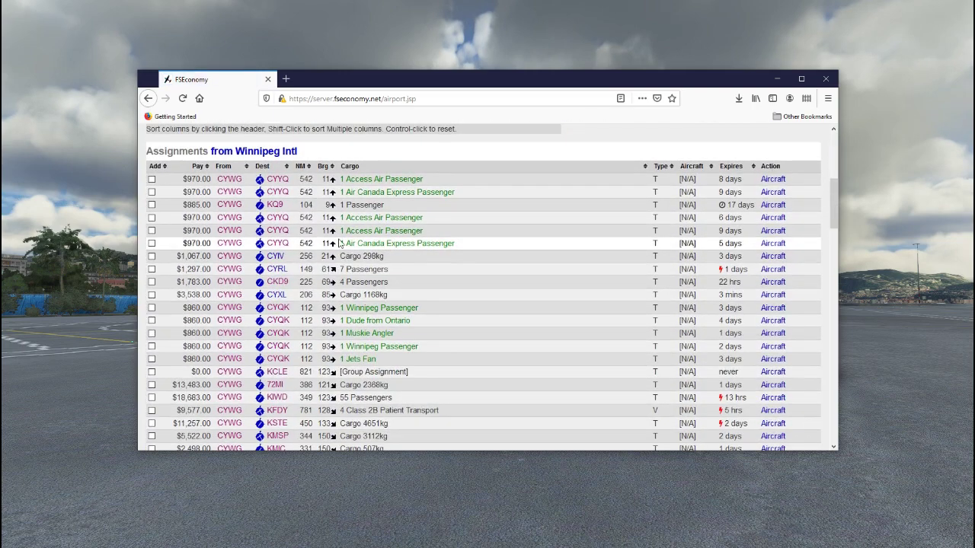
pyautogui.scroll(-15, 544, 294)
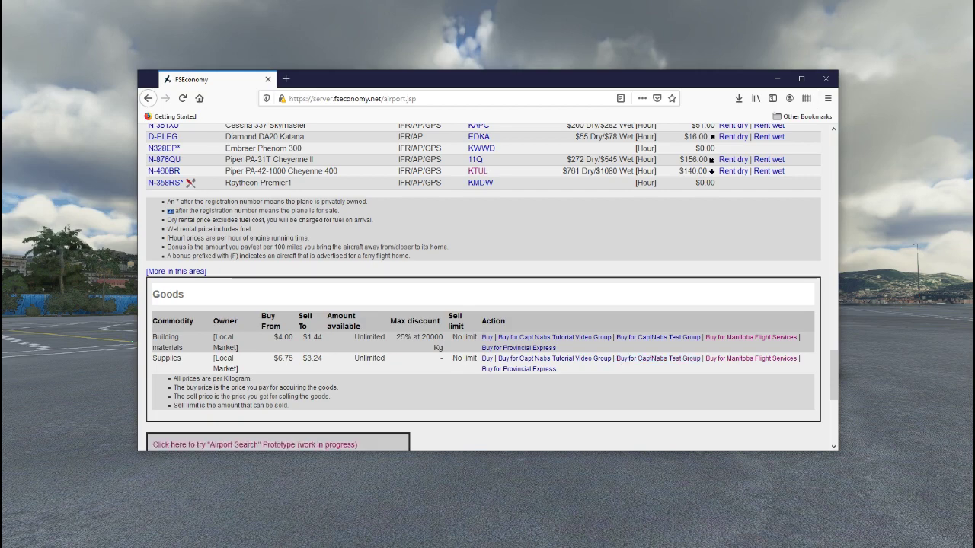
pyautogui.scroll(3, 556, 309)
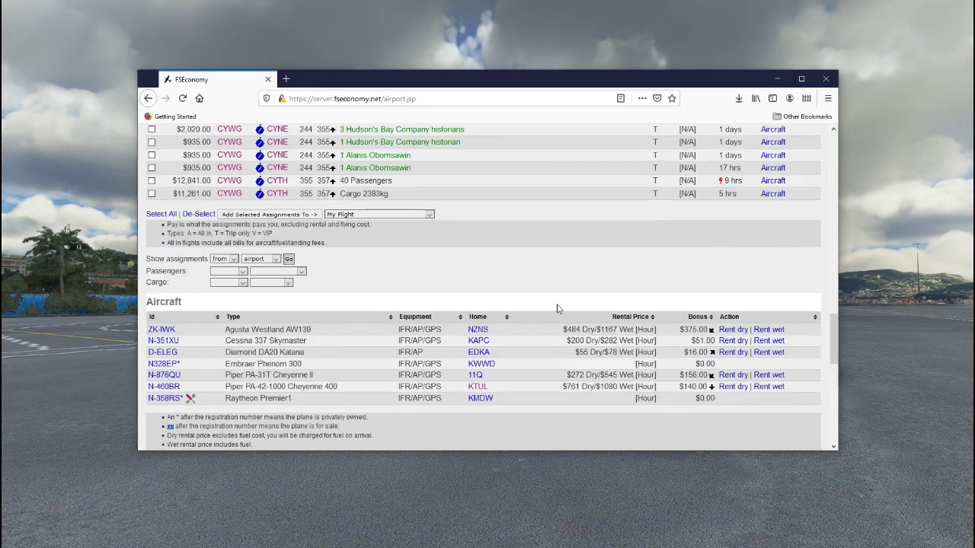
pyautogui.scroll(-2, 555, 309)
pyautogui.moveTo(836, 369); pyautogui.dragTo(853, 232)
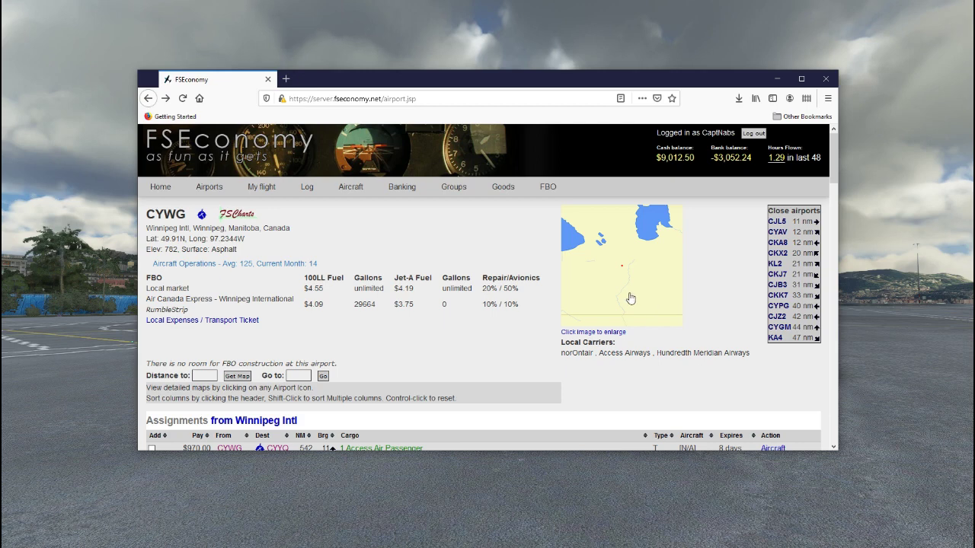
# - Open the memberships of Capt Nabs Tutorial Video Group and examine the member, payment and invitation options
pyautogui.moveTo(456, 192)
pyautogui.moveTo(472, 285)
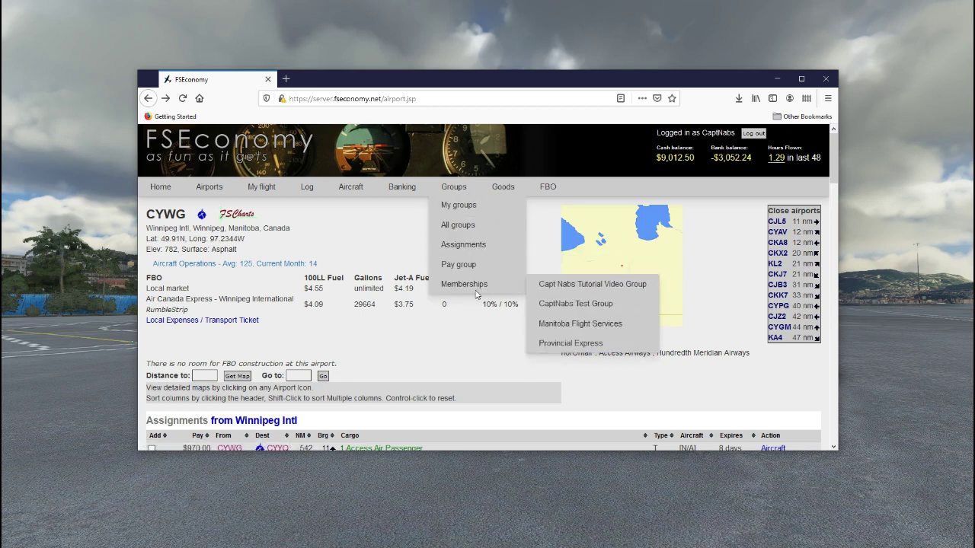
pyautogui.click(568, 287)
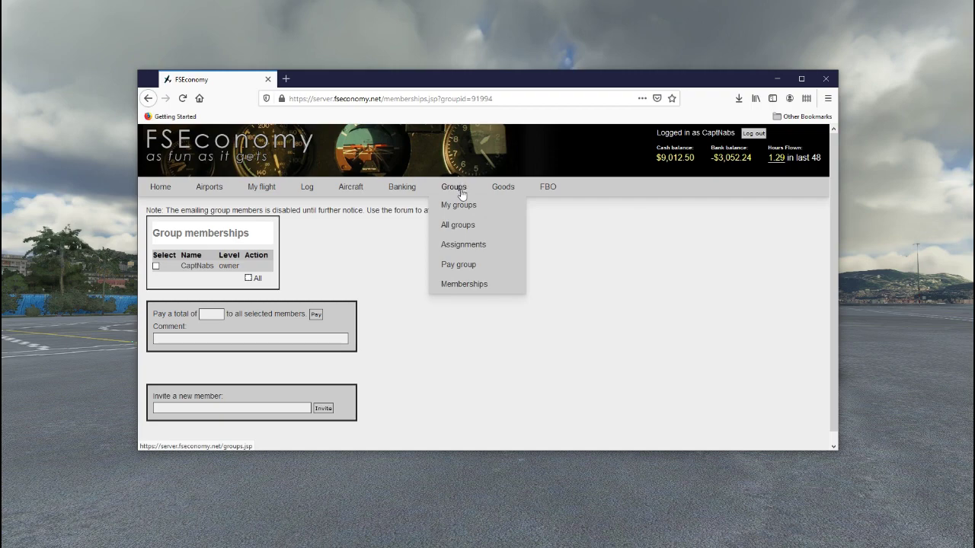
# - Open Capt Nabs Tutorial Video Group for editing and try default pilot fees of 30% and 70% without saving
pyautogui.click(458, 205)
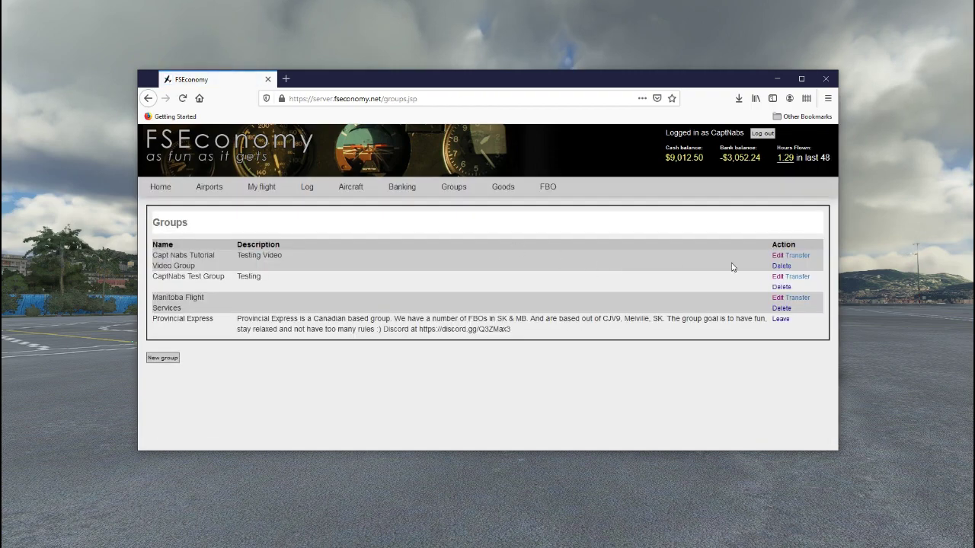
pyautogui.click(777, 256)
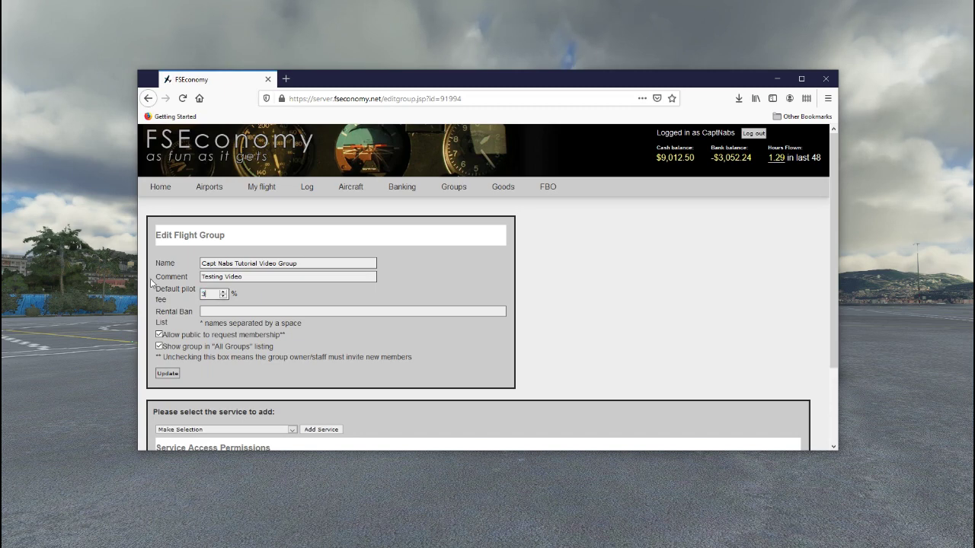
pyautogui.write('0')
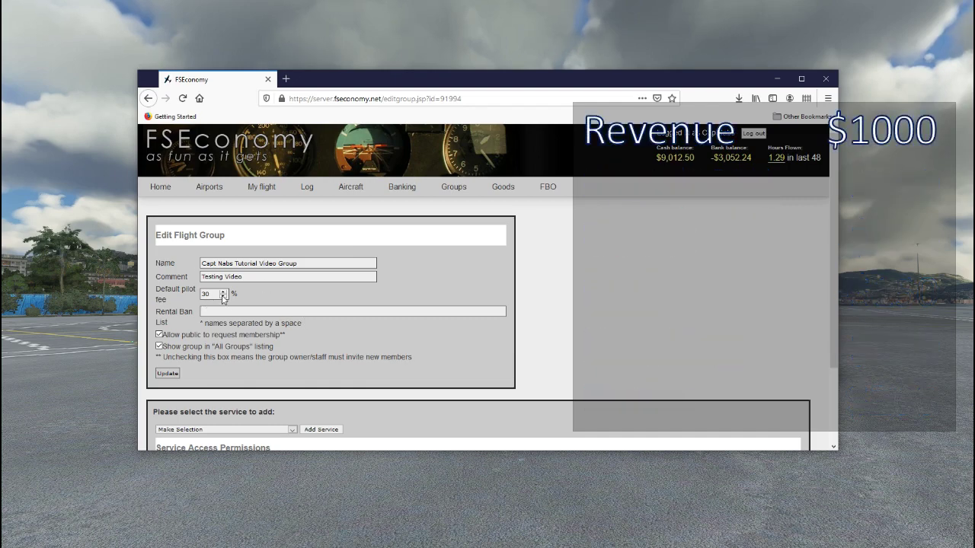
pyautogui.moveTo(220, 295); pyautogui.dragTo(43, 271)
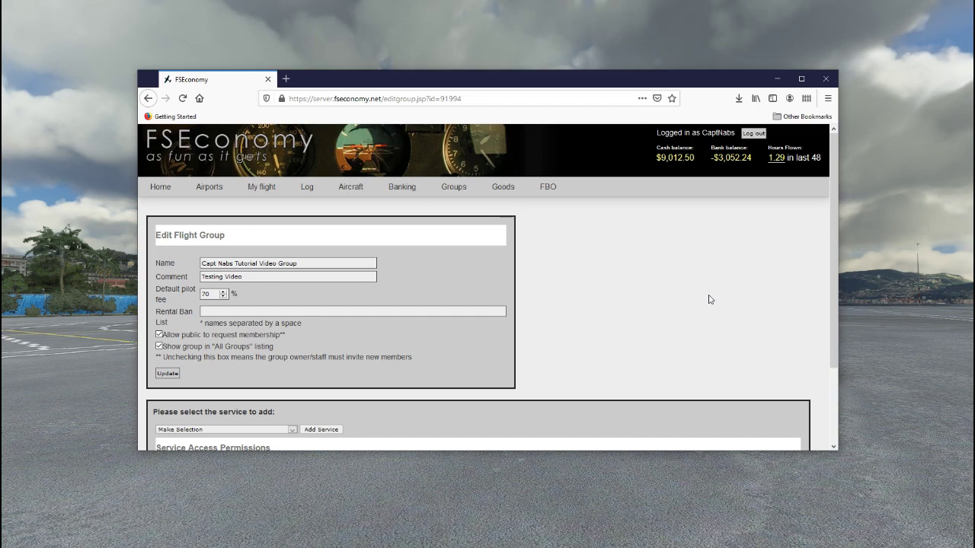
# - Look through the assignments from Winnipeg Intl (CYWG) and open the current flight to view its group flying options
pyautogui.click(206, 188)
pyautogui.scroll(-4, 361, 317)
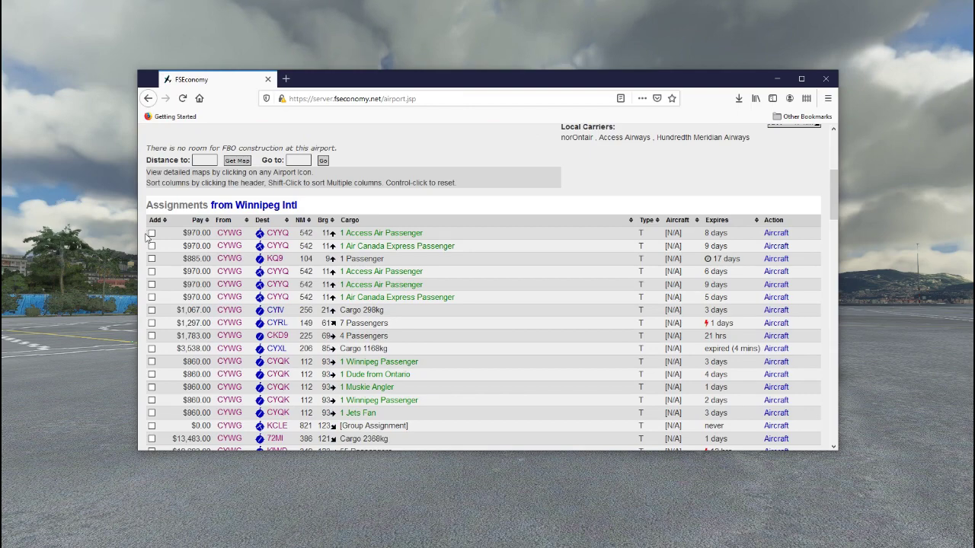
pyautogui.scroll(-10, 329, 317)
pyautogui.scroll(3, 329, 317)
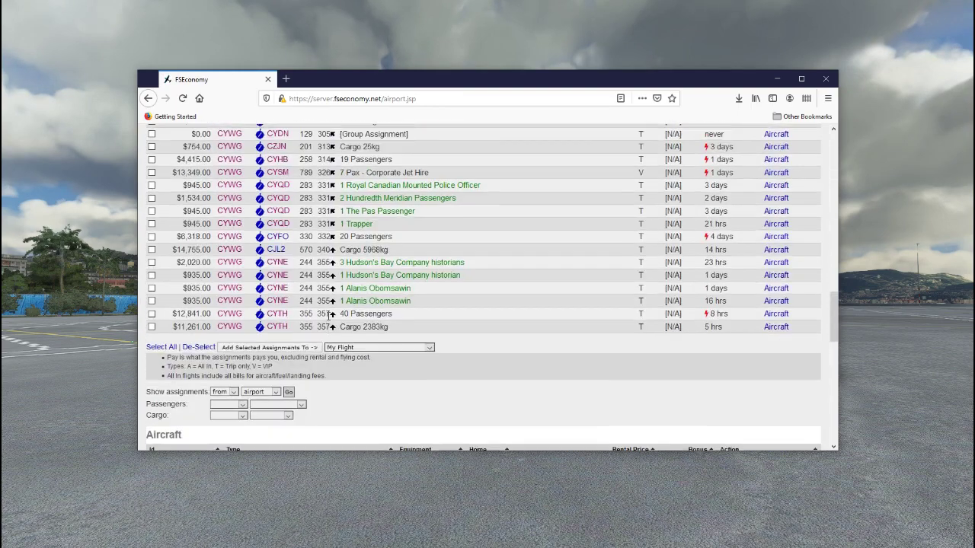
pyautogui.hotkey('alt', 'Left')
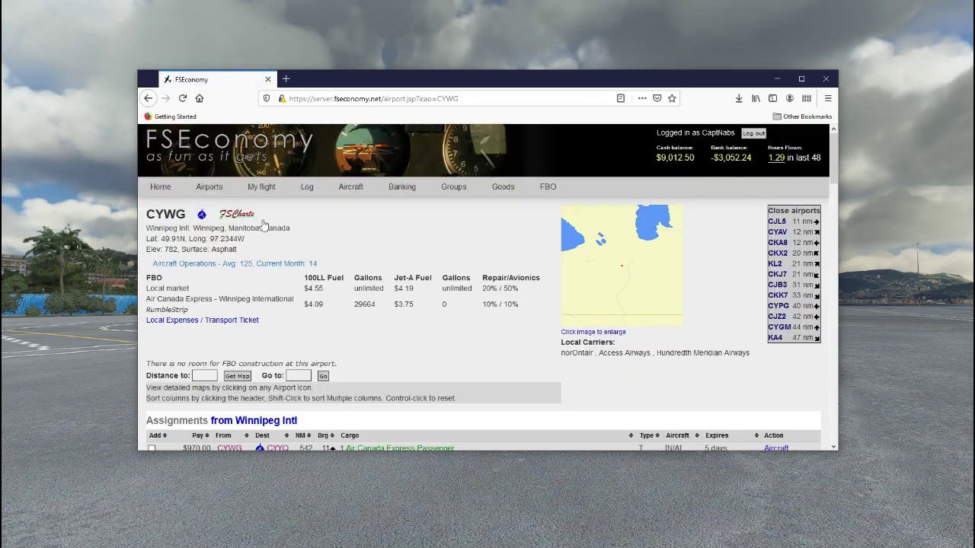
pyautogui.click(268, 187)
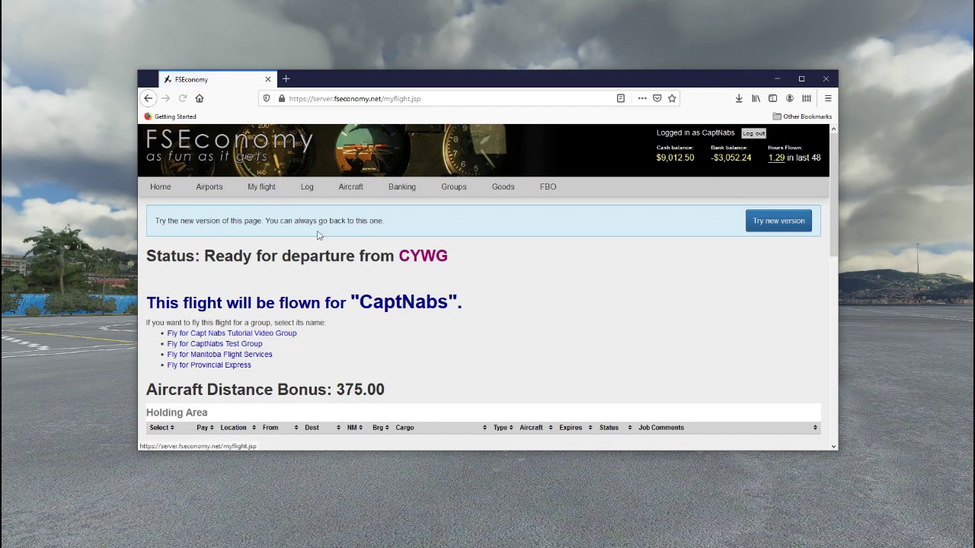
# - Look through the current flight's group options and its holding and loading areas
pyautogui.scroll(-1, 446, 334)
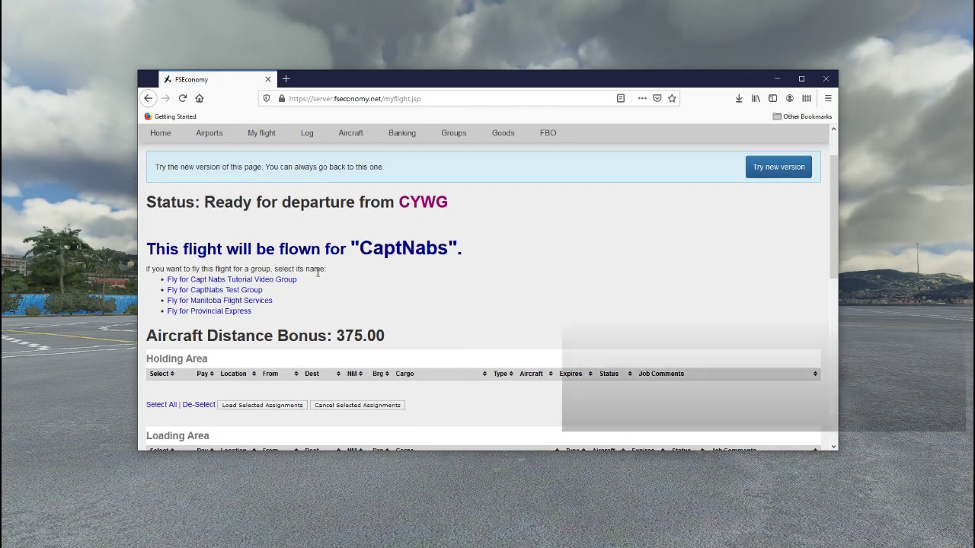
pyautogui.scroll(-2, 294, 286)
pyautogui.scroll(-3, 420, 394)
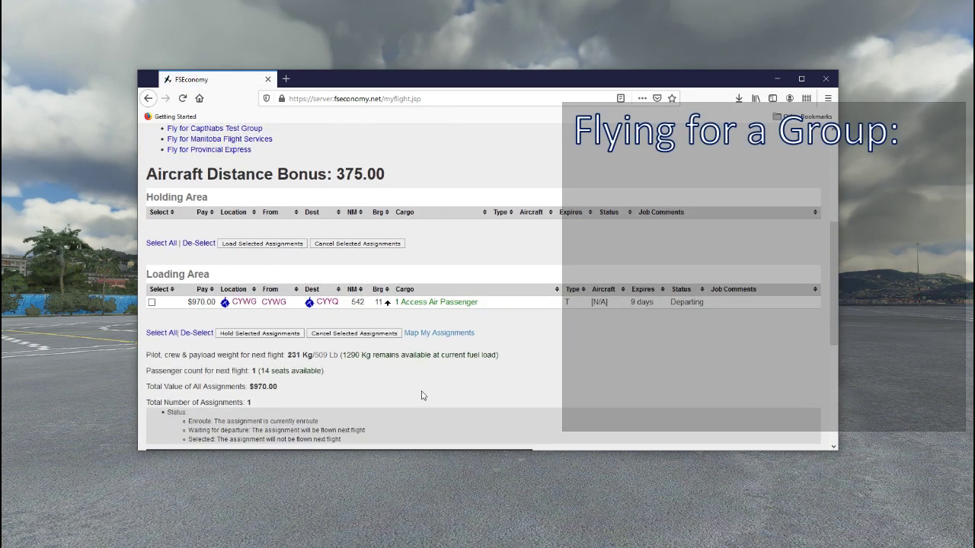
pyautogui.scroll(4, 301, 330)
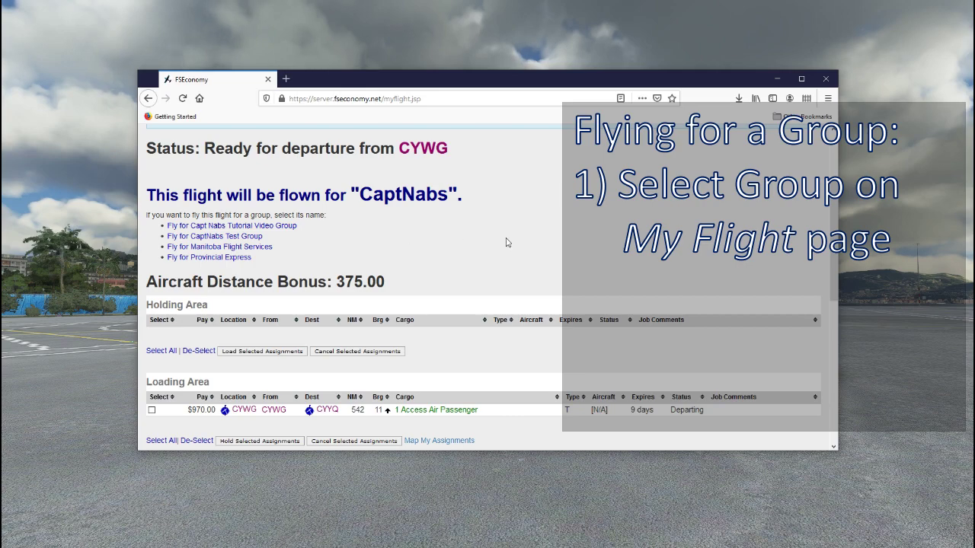
pyautogui.scroll(3, 507, 242)
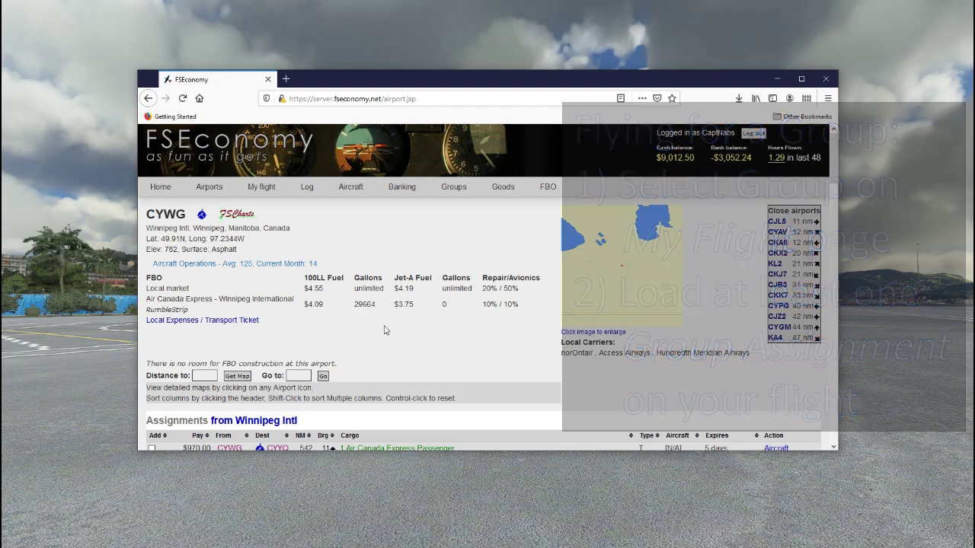
# - Assign the four $970 single-passenger jobs from CYWG to CYYQ to Capt Nabs Tutorial Video Group
pyautogui.scroll(-4, 476, 424)
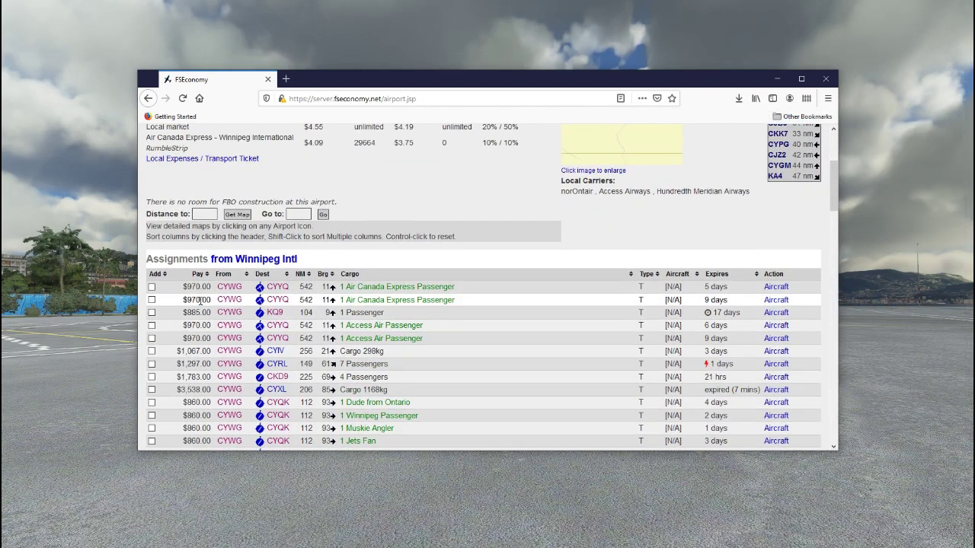
pyautogui.click(151, 287)
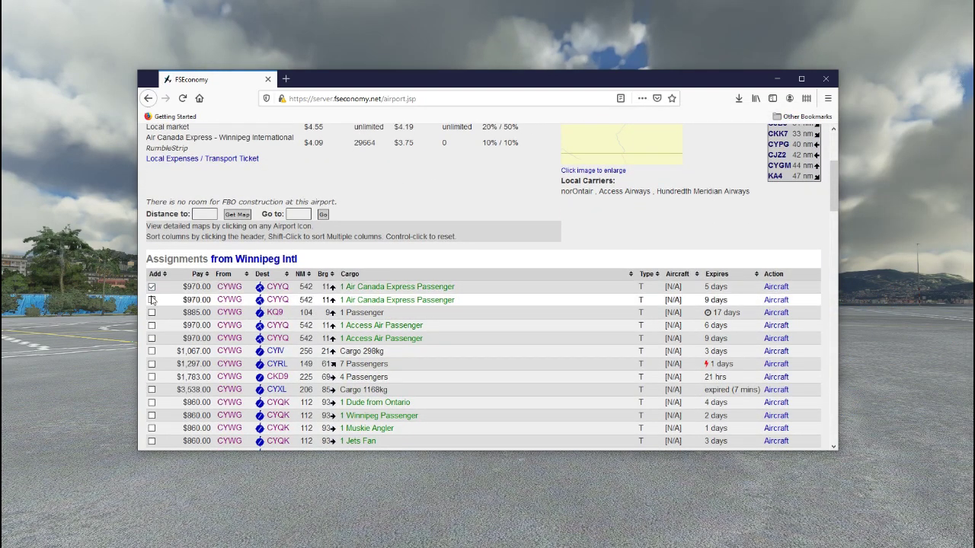
pyautogui.click(152, 300)
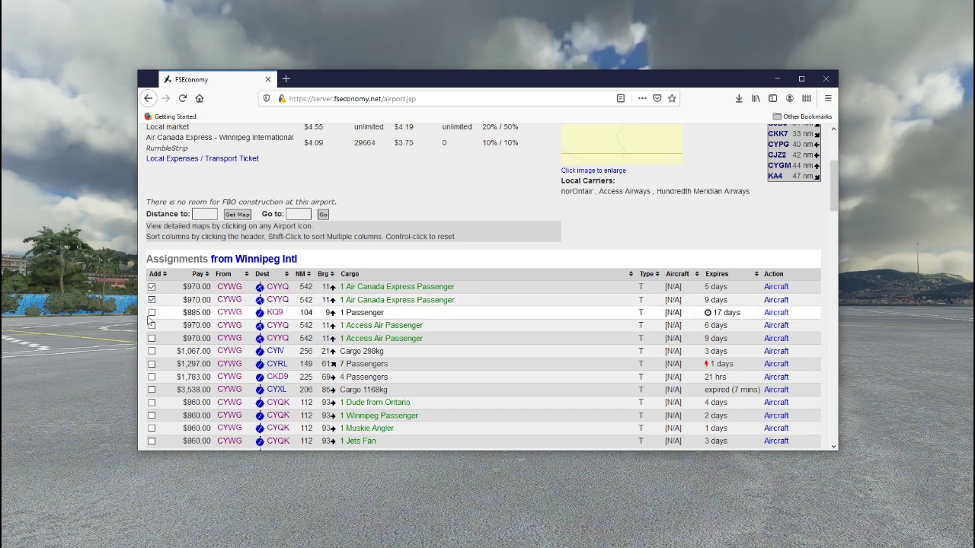
pyautogui.click(152, 325)
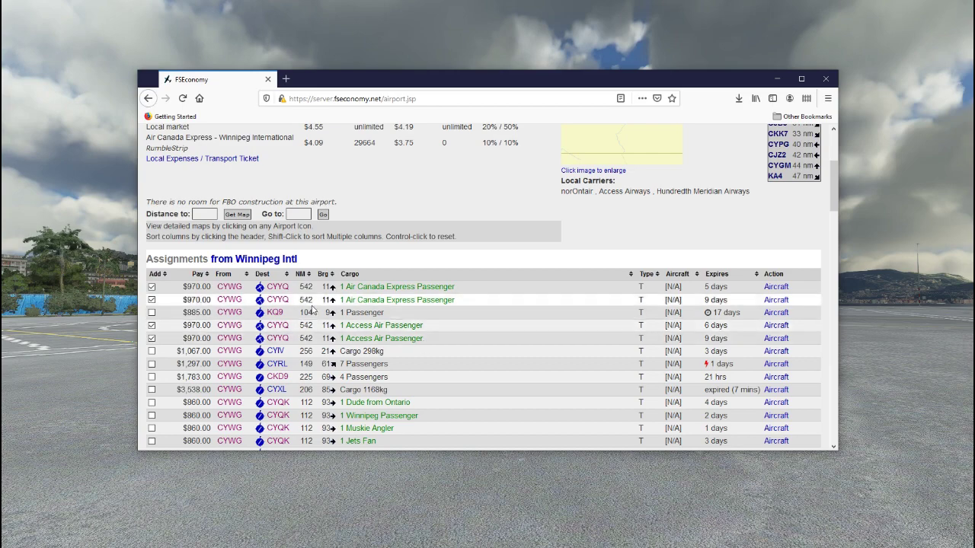
pyautogui.scroll(-5, 283, 333)
pyautogui.scroll(-10, 283, 332)
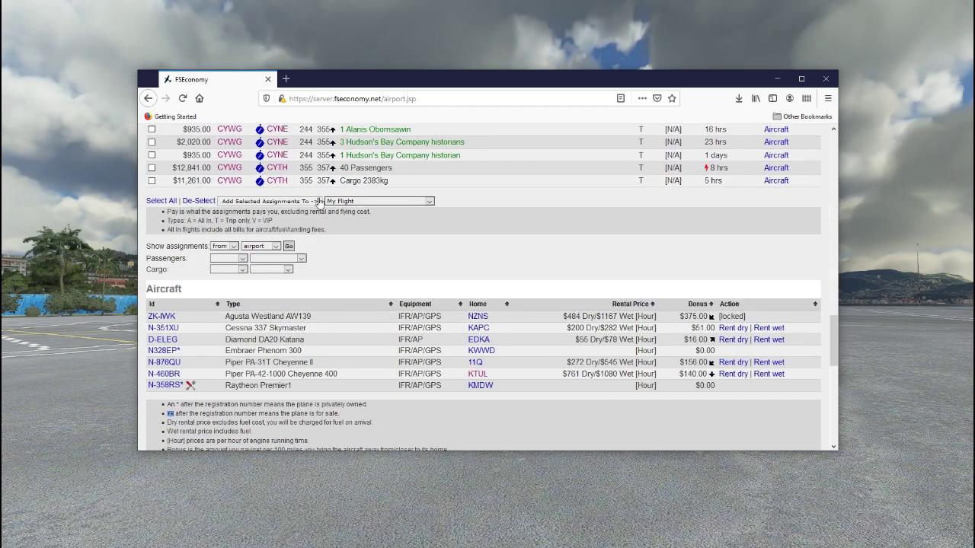
pyautogui.click(364, 203)
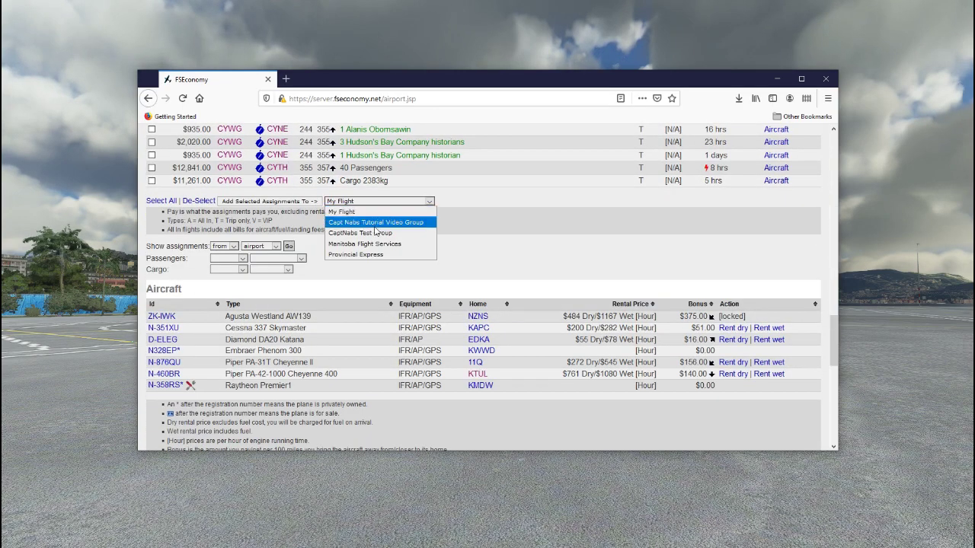
pyautogui.click(378, 225)
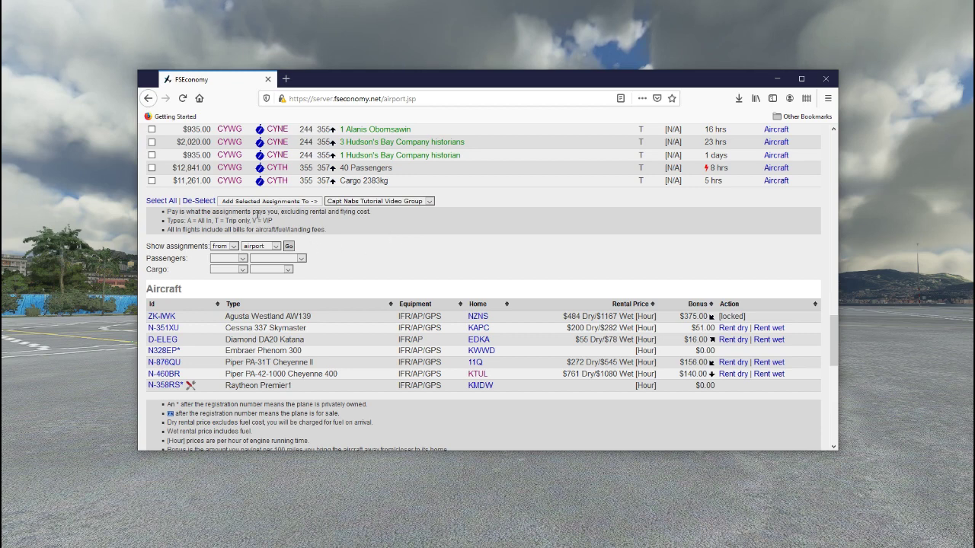
pyautogui.click(268, 201)
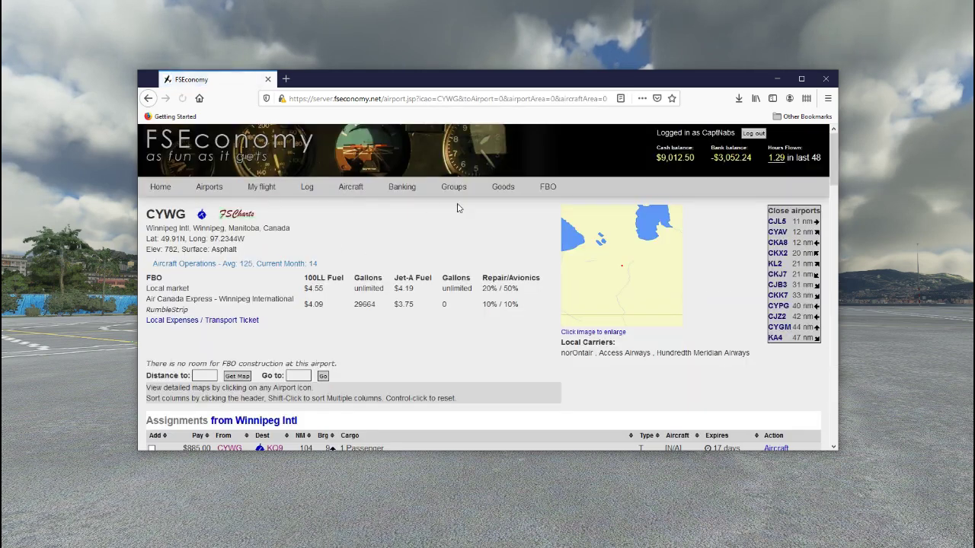
# - Check the remaining assignments from Winnipeg Intl and open the assignments of Capt Nabs Tutorial Video Group
pyautogui.scroll(-3, 320, 266)
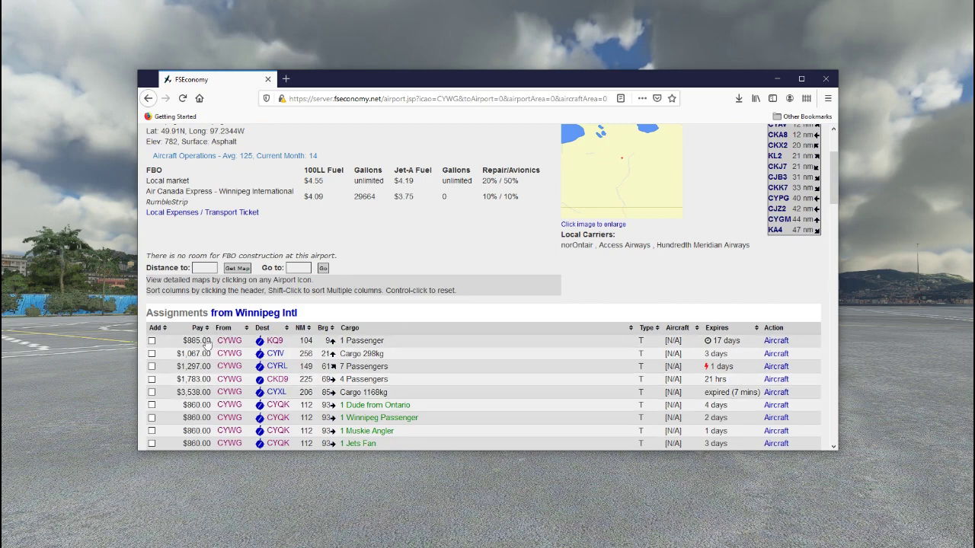
pyautogui.scroll(3, 207, 344)
pyautogui.moveTo(508, 199)
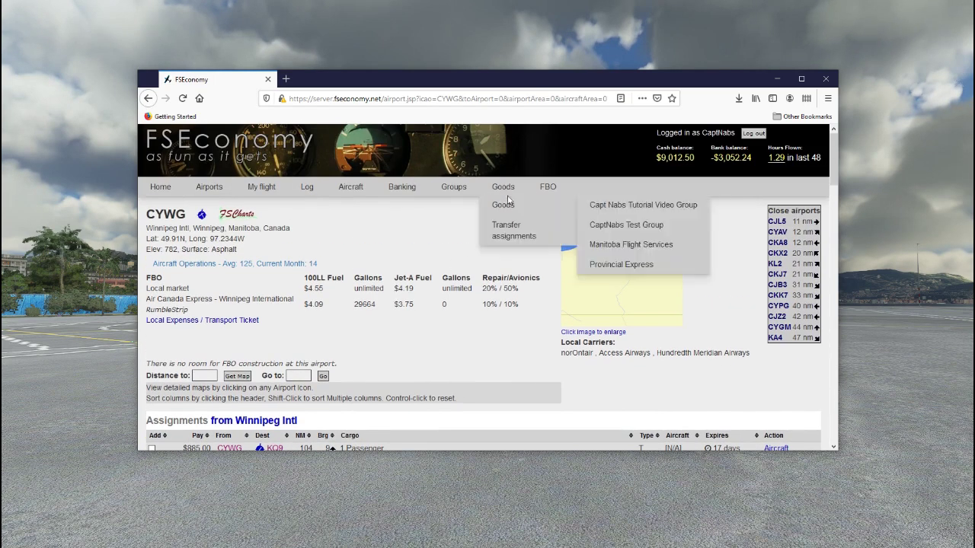
pyautogui.moveTo(454, 188)
pyautogui.moveTo(460, 253)
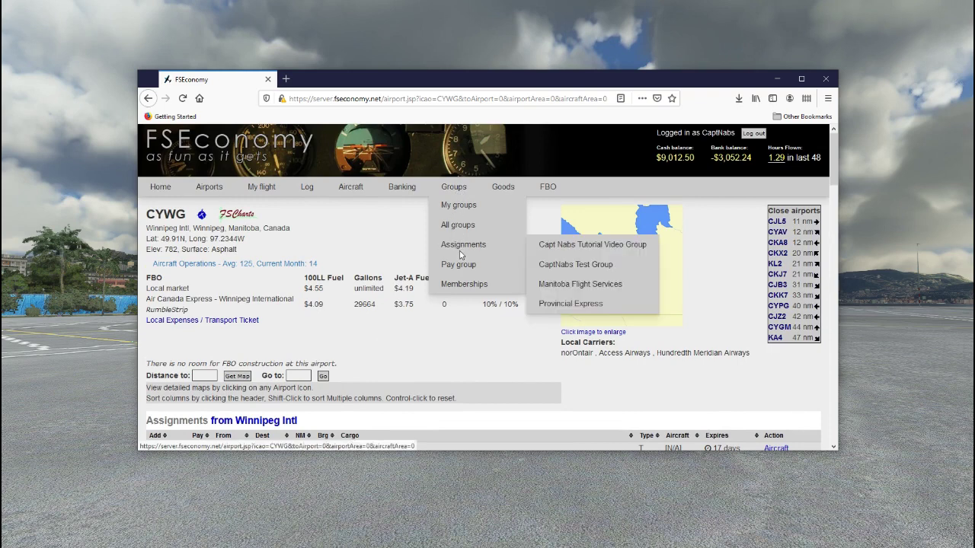
pyautogui.click(575, 246)
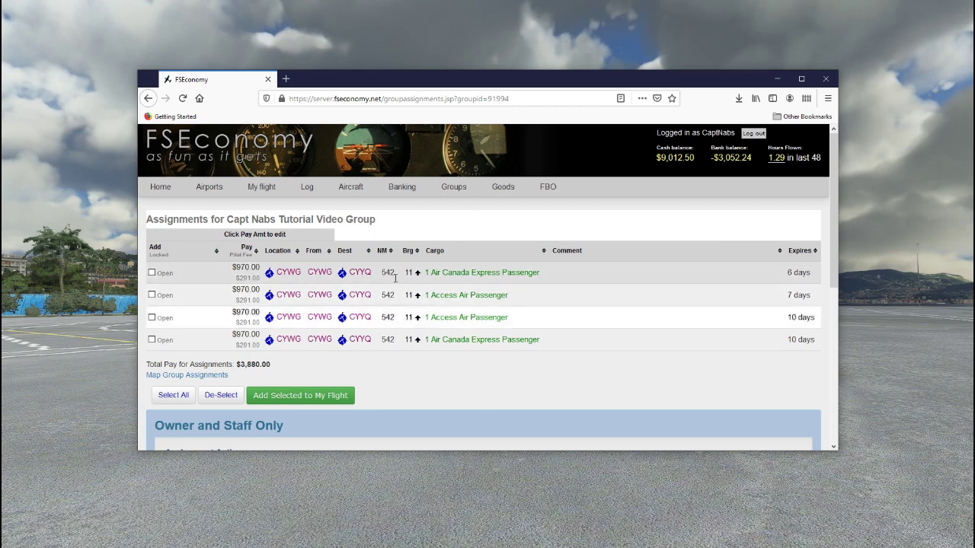
# - Add the first two group assignments to the current flight, check the flight's group status and return to the group's assignments
pyautogui.click(152, 273)
pyautogui.click(152, 294)
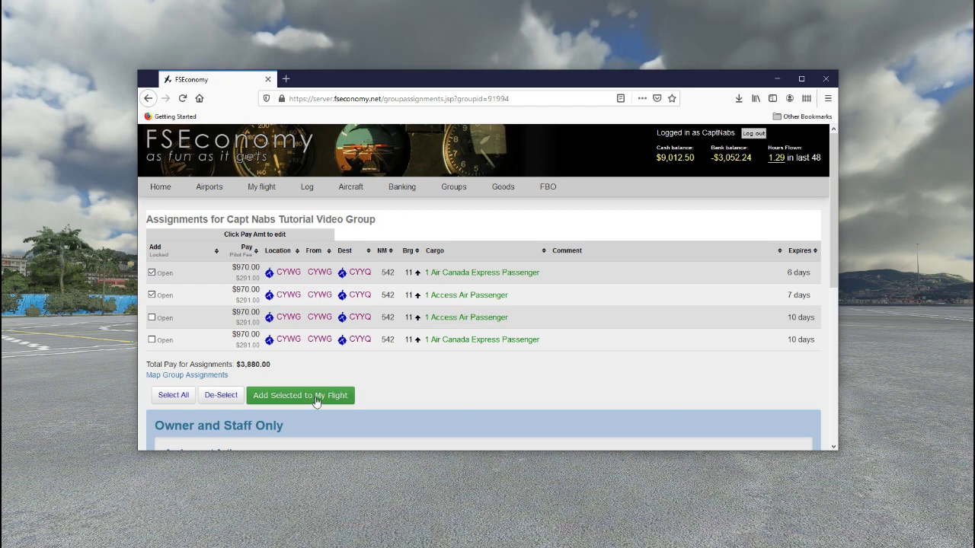
pyautogui.click(317, 396)
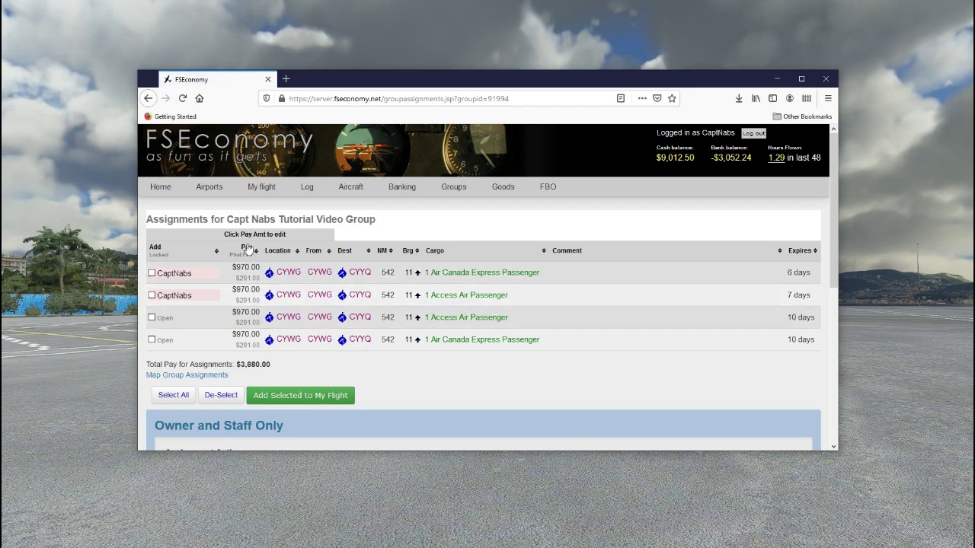
pyautogui.click(261, 188)
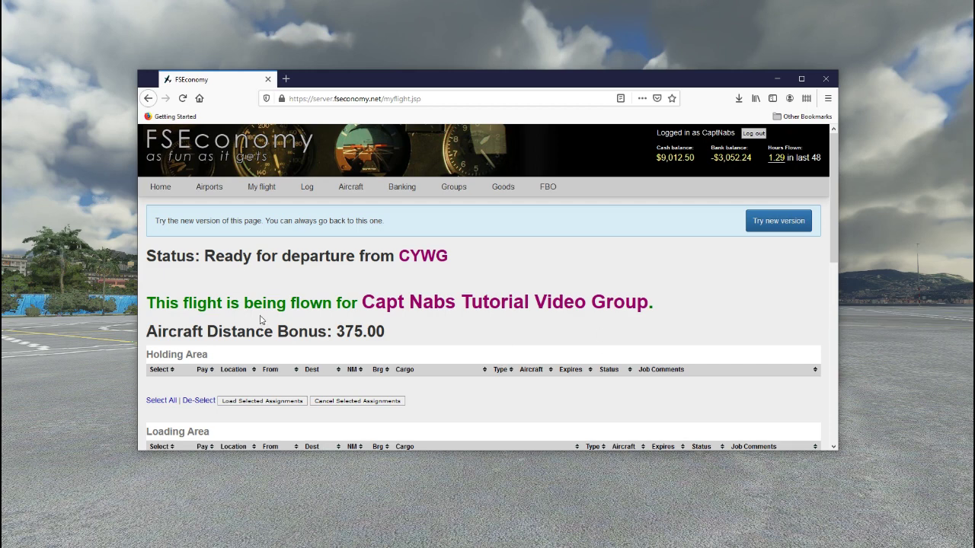
pyautogui.click(149, 99)
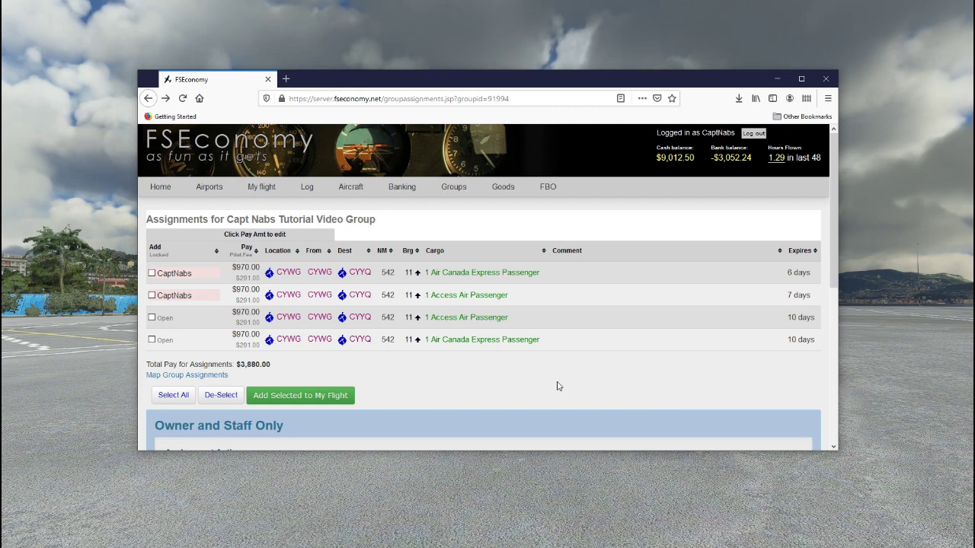
# - Open the goods owned by Manitoba Flight Services
pyautogui.moveTo(499, 190)
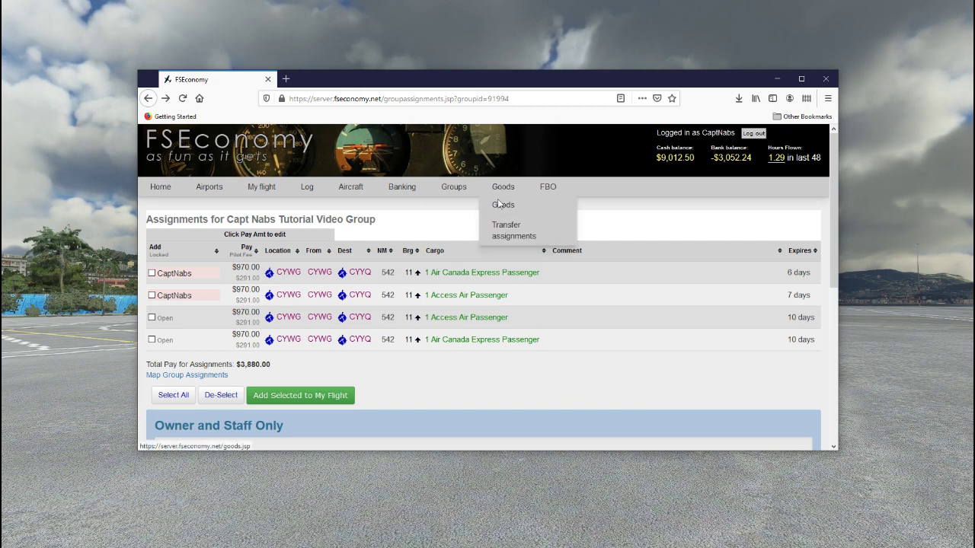
pyautogui.moveTo(502, 212)
pyautogui.click(632, 245)
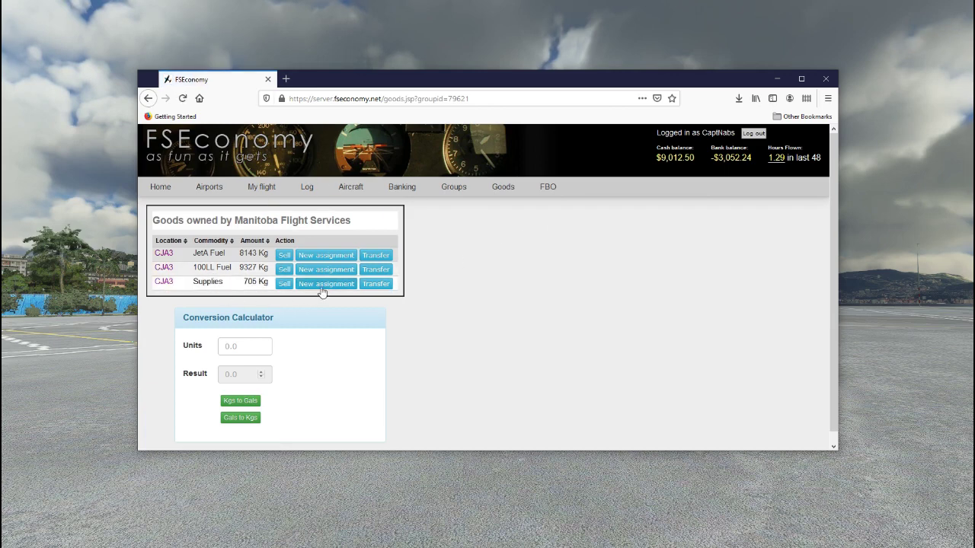
# - Create 10 transfer assignments for the CJA3 supplies to CYWG, with 10 kg and a pay of 100 each
pyautogui.click(321, 288)
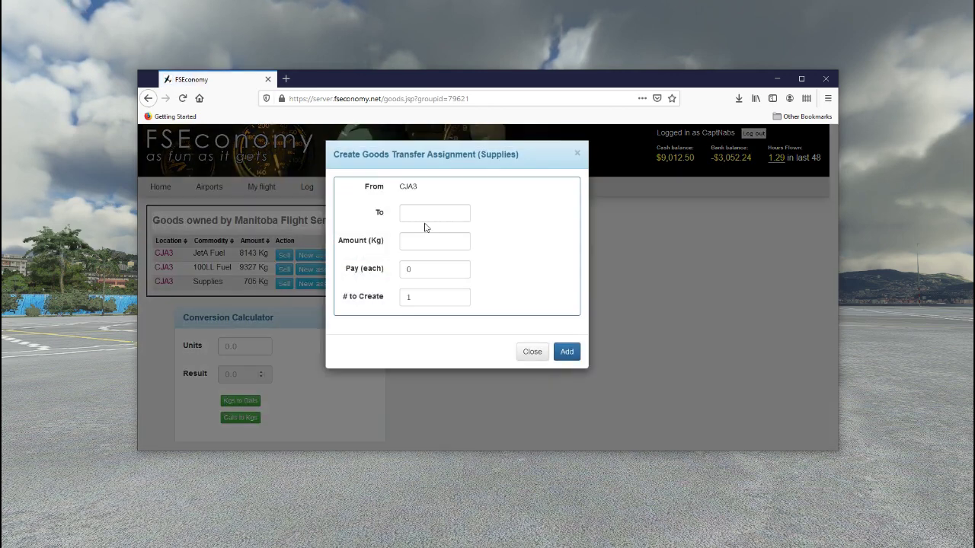
pyautogui.click(423, 215)
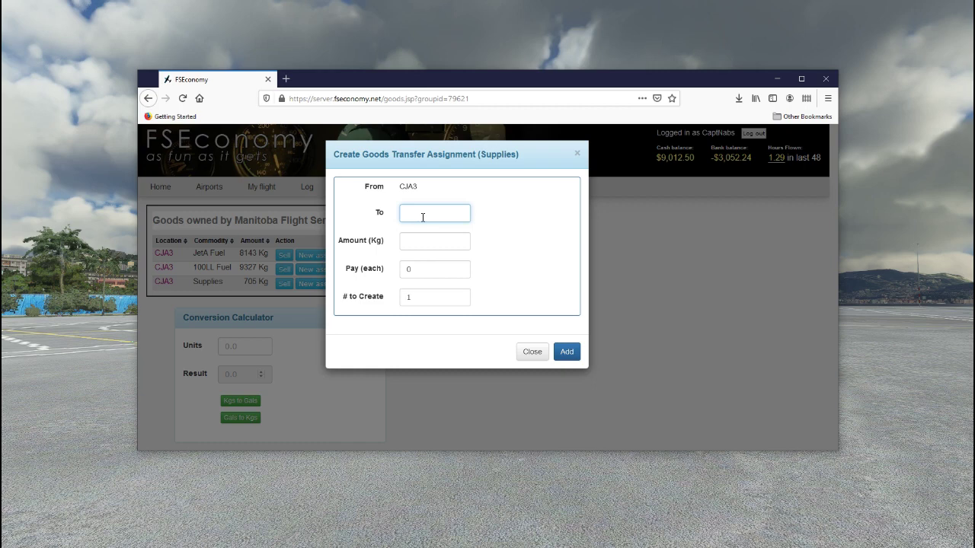
pyautogui.write('cywg')
pyautogui.click(423, 247)
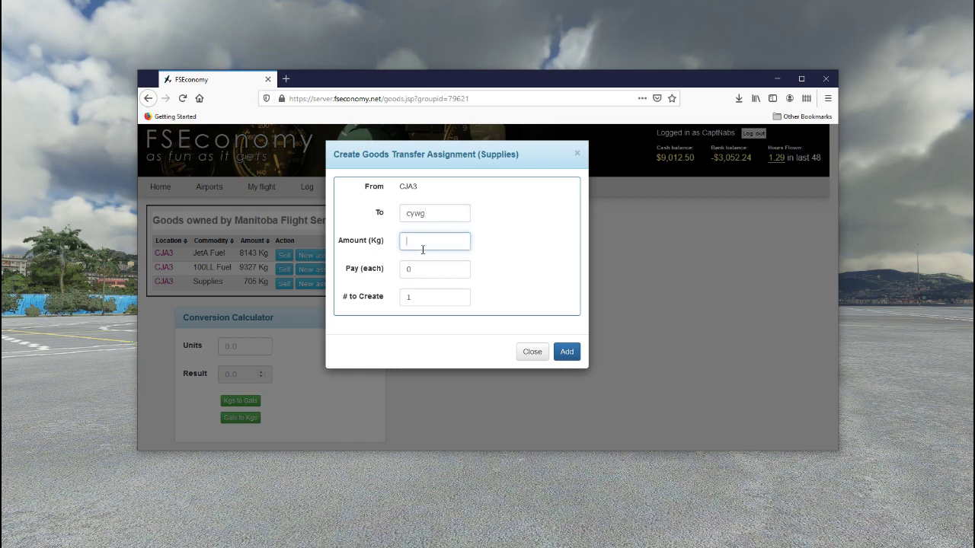
pyautogui.write('10')
pyautogui.press('Tab')
pyautogui.write('1')
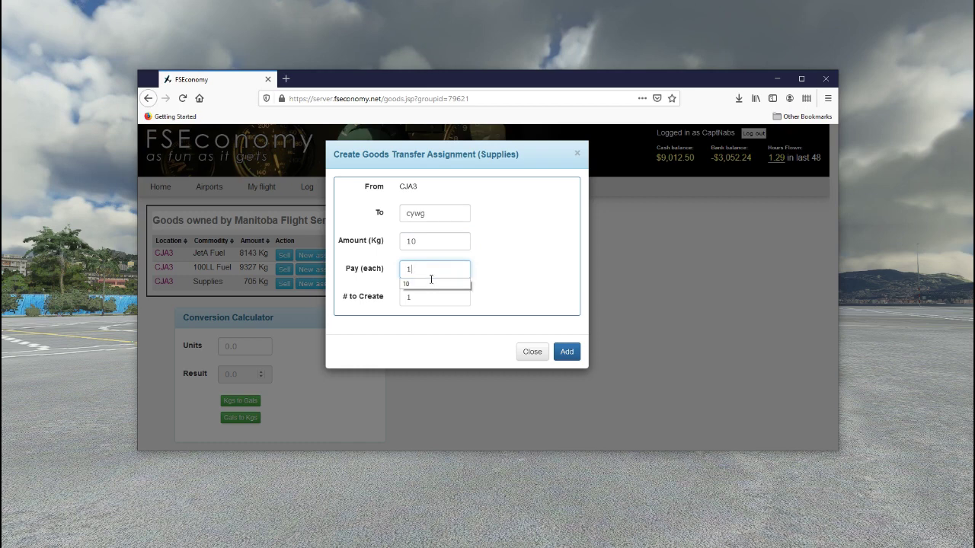
pyautogui.write('00')
pyautogui.click(431, 304)
pyautogui.write('0')
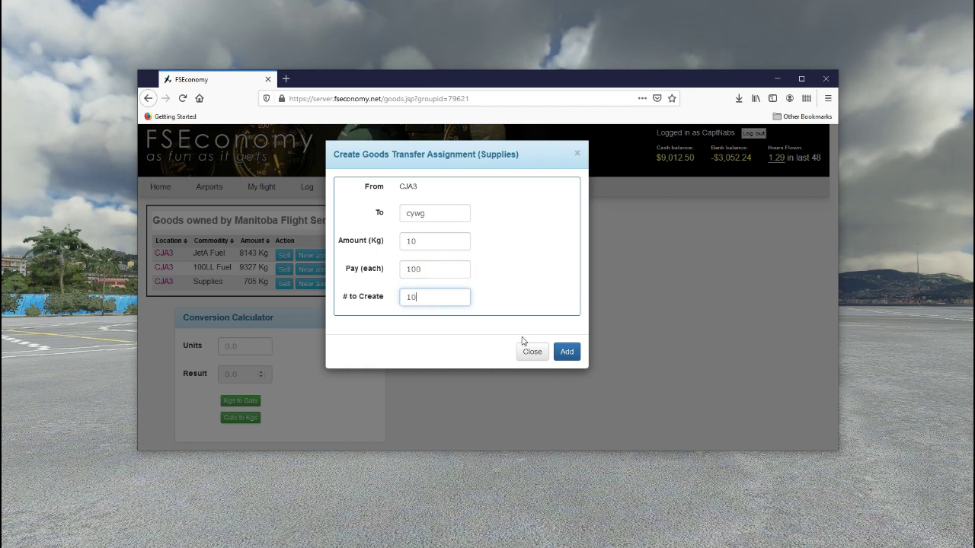
pyautogui.click(565, 351)
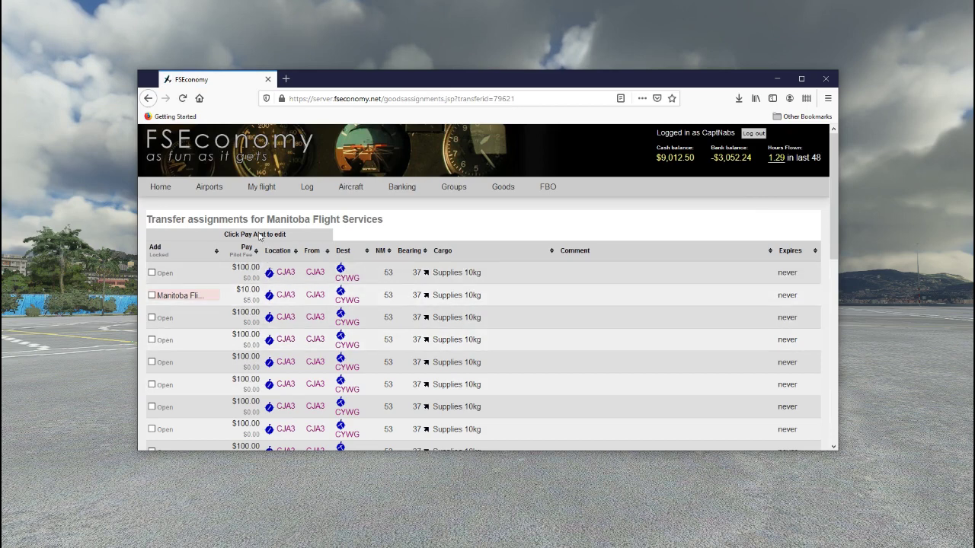
# - Examine the transfer assignments for Manitoba Flight Services and open the CJA3 airport page to view the assignments from Morden
pyautogui.scroll(-1, 297, 248)
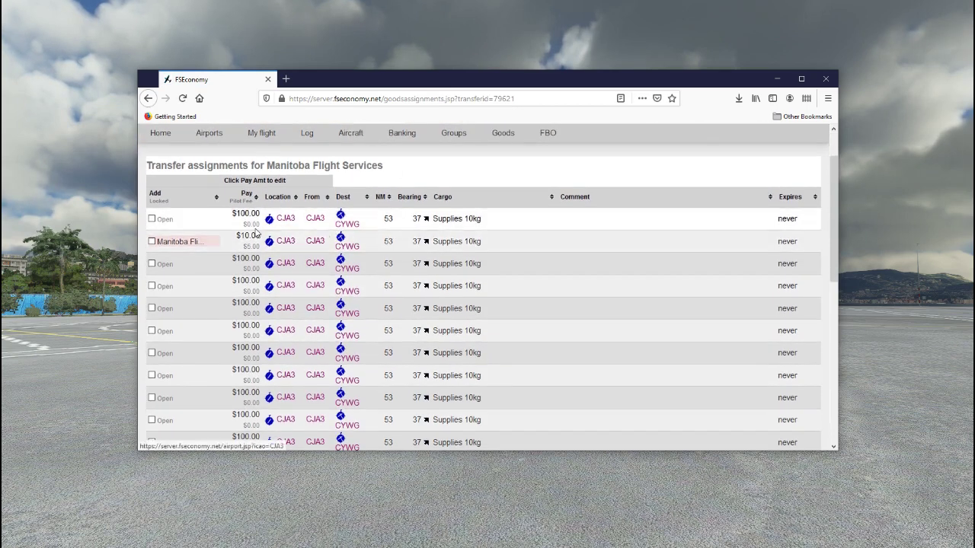
pyautogui.scroll(-1, 297, 248)
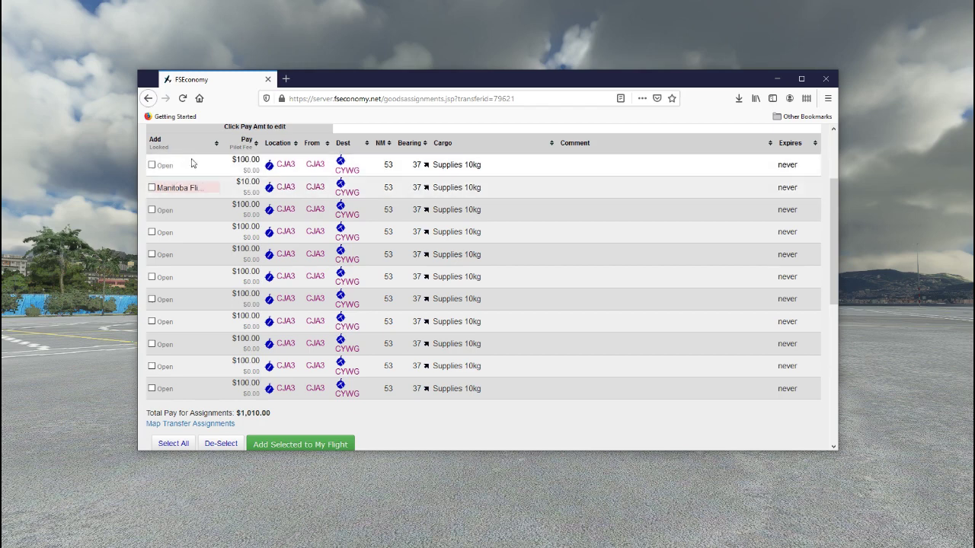
pyautogui.scroll(2, 315, 379)
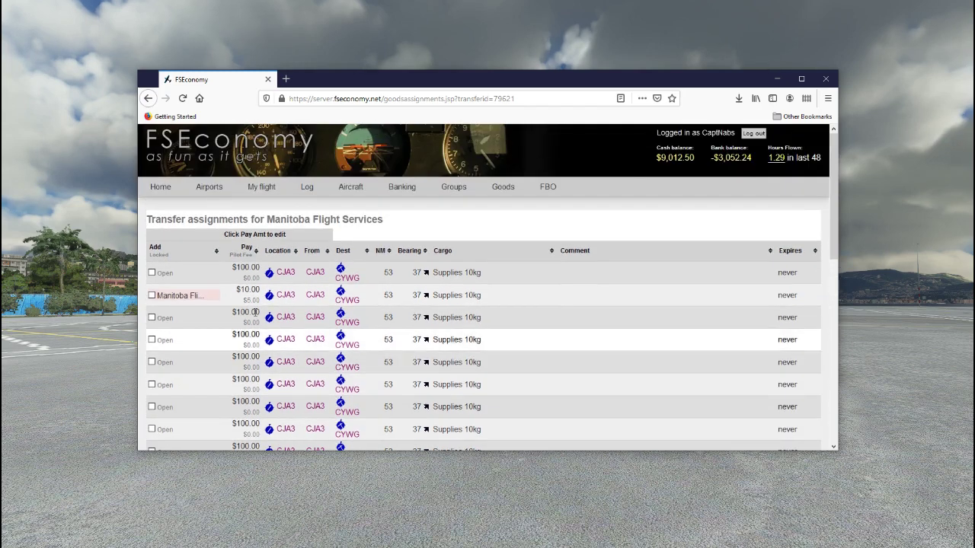
pyautogui.scroll(-2, 491, 341)
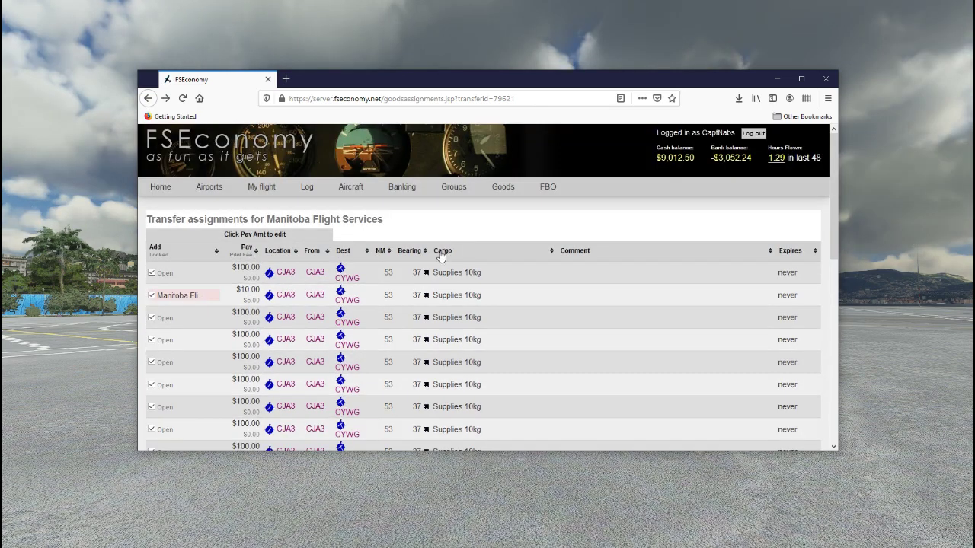
pyautogui.scroll(-1, 443, 259)
pyautogui.scroll(-2, 331, 259)
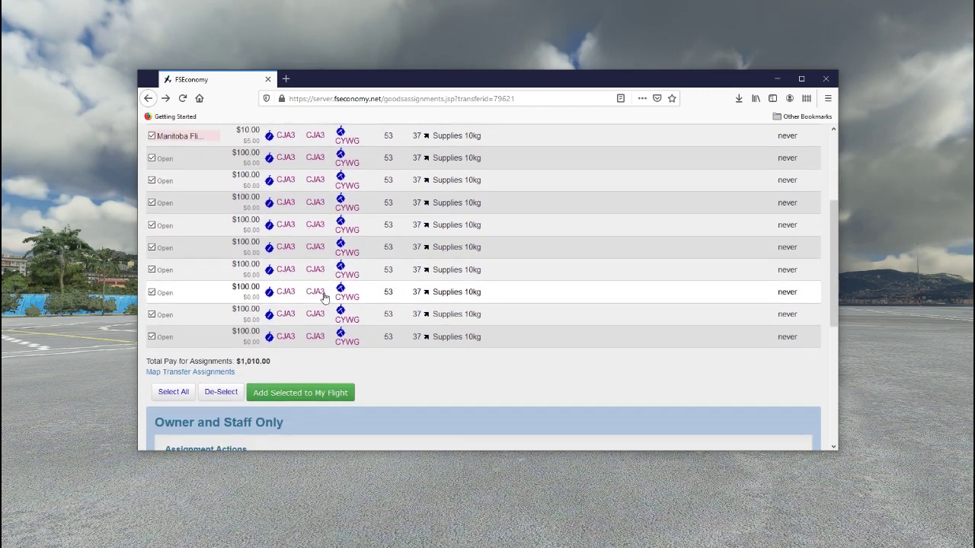
pyautogui.scroll(2, 290, 212)
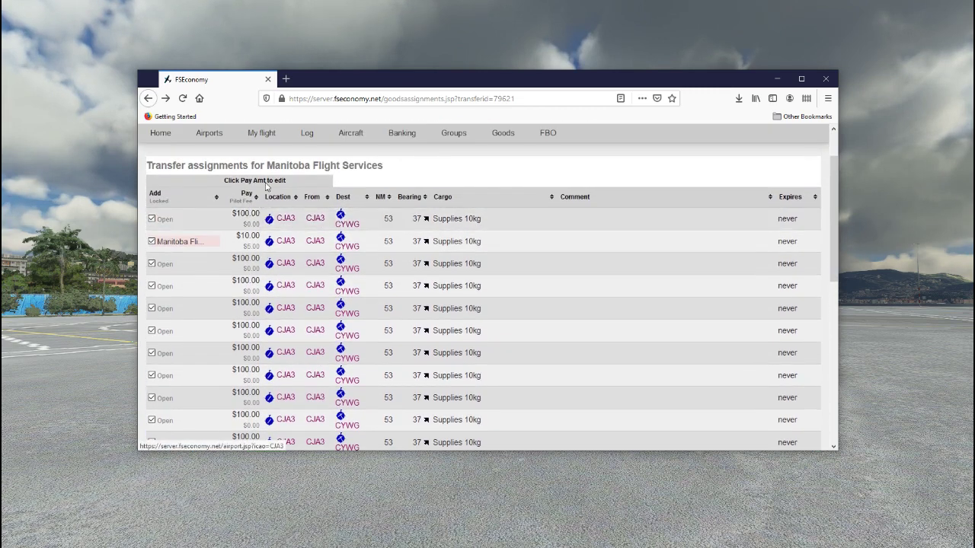
pyautogui.click(284, 219)
pyautogui.scroll(-3, 322, 290)
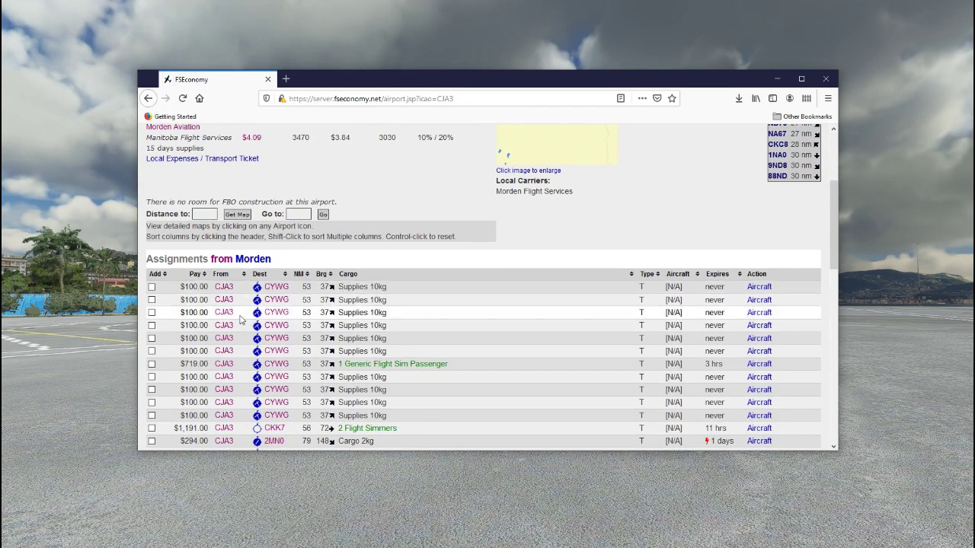
# - Add the ten 10 kg supplies assignments from CJA3 to CYWG to the Manitoba Flight Services group, leaving out the passenger job
pyautogui.click(152, 287)
pyautogui.click(152, 300)
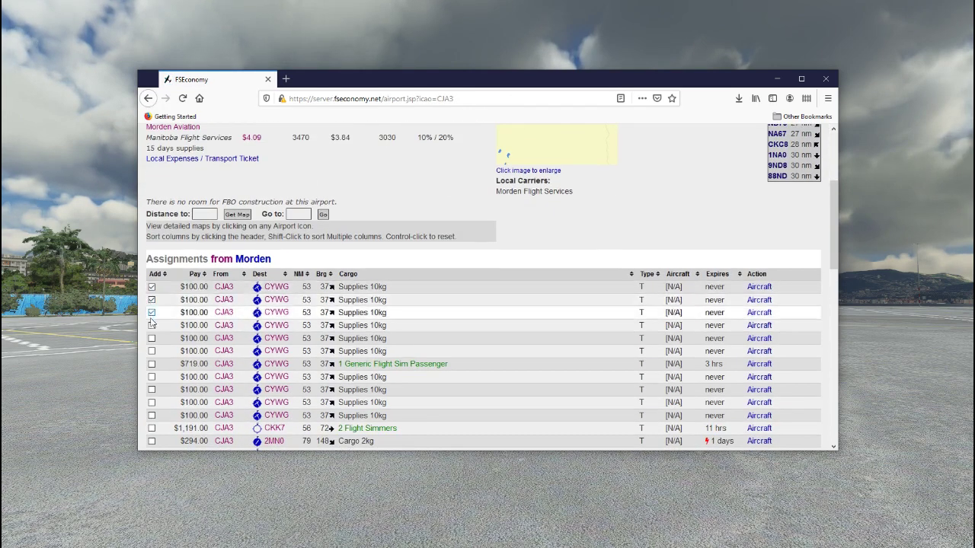
pyautogui.click(152, 312)
pyautogui.click(152, 325)
pyautogui.click(151, 351)
pyautogui.click(151, 364)
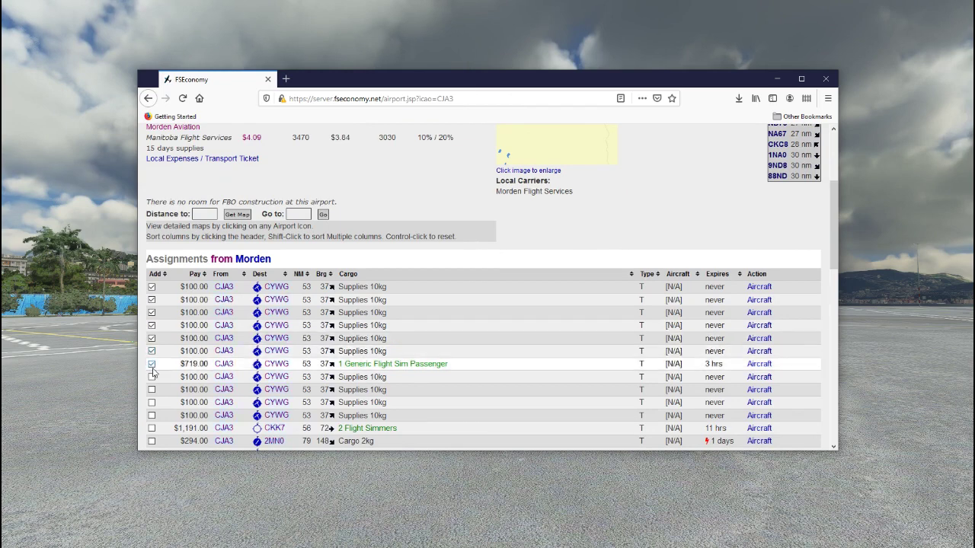
pyautogui.click(151, 377)
pyautogui.click(152, 364)
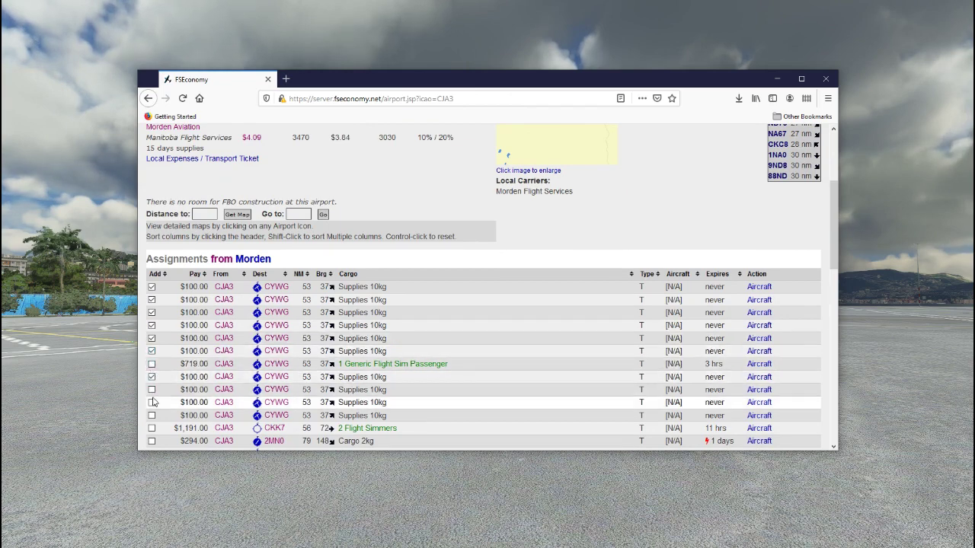
pyautogui.click(151, 389)
pyautogui.click(152, 402)
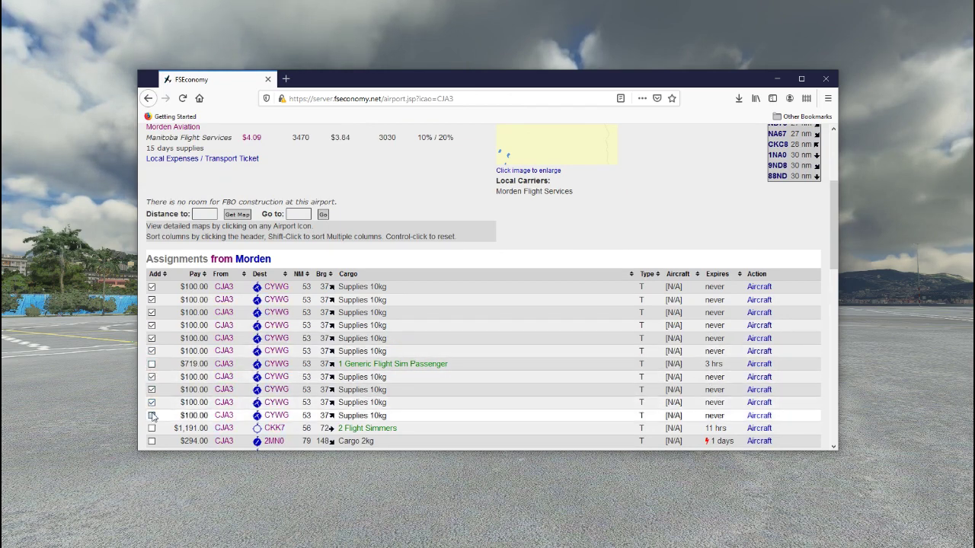
pyautogui.click(151, 415)
pyautogui.scroll(-2, 212, 371)
pyautogui.scroll(-2, 211, 371)
pyautogui.click(355, 328)
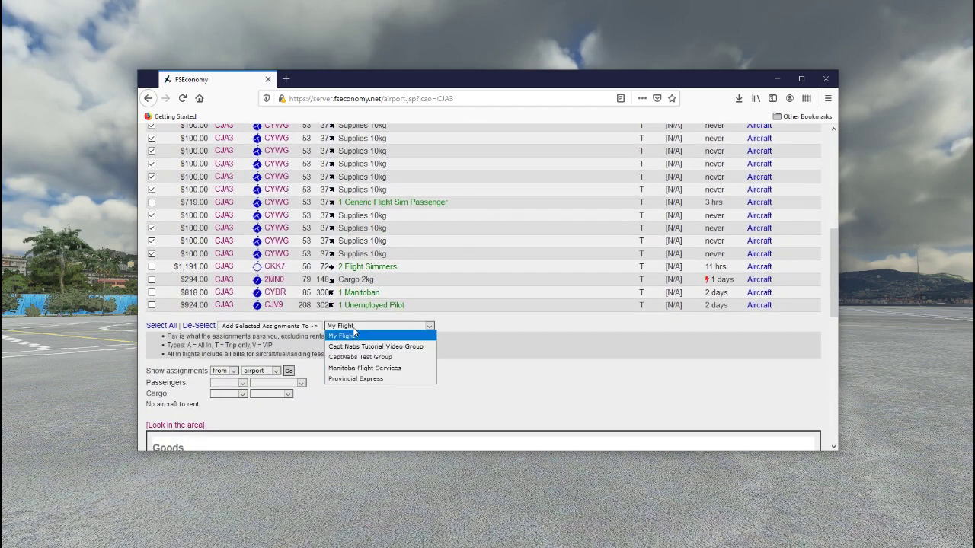
pyautogui.click(359, 369)
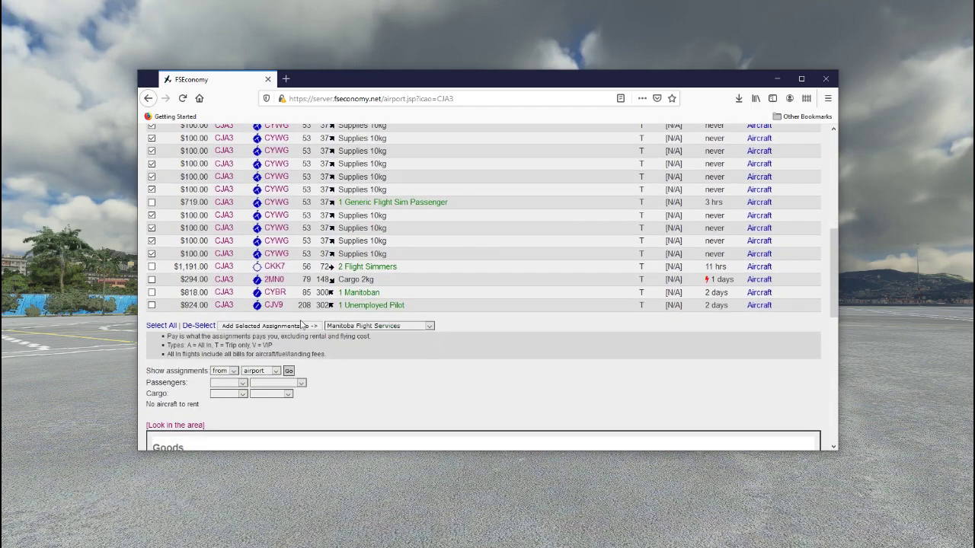
pyautogui.click(303, 326)
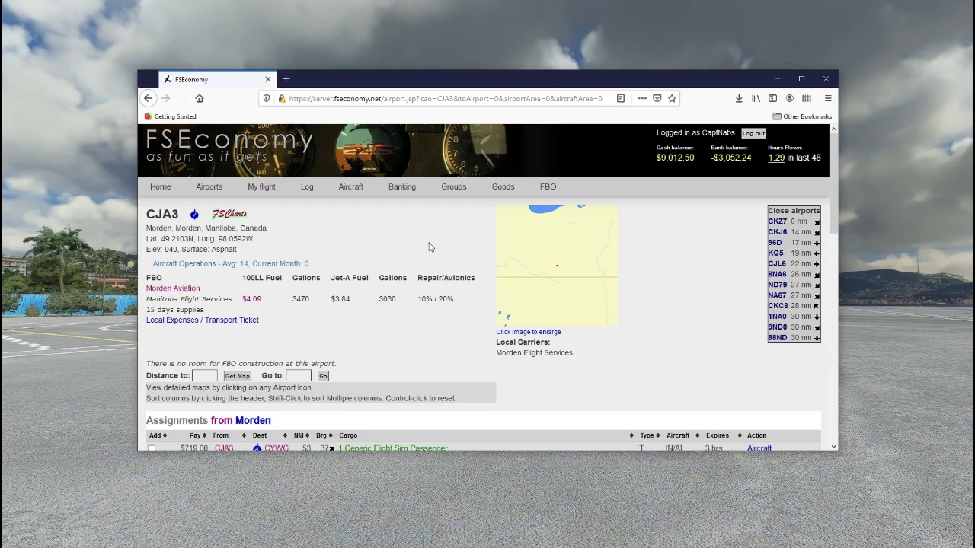
# - Review the group assignments of Manitoba Flight Services, and check the CJA3 airport page for the remaining assignments and goods
pyautogui.moveTo(463, 196)
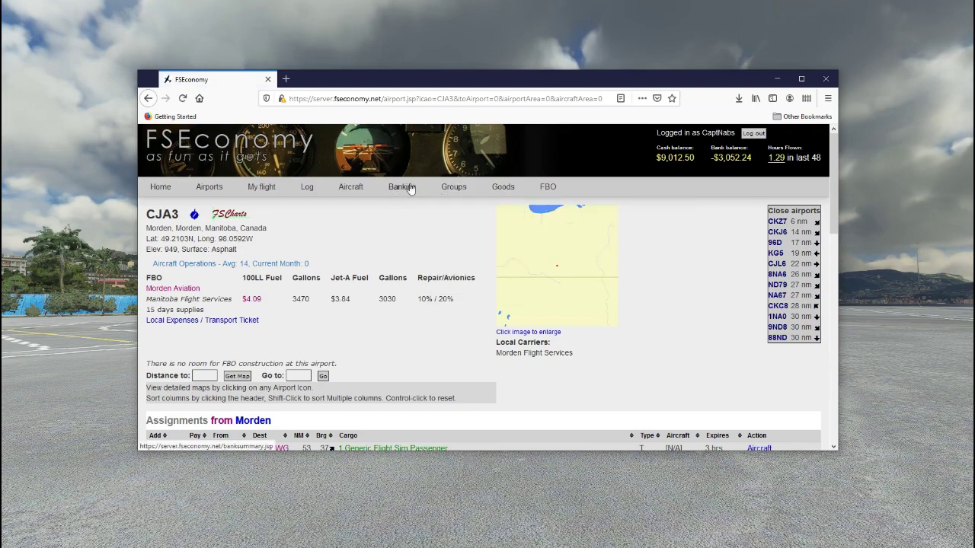
pyautogui.moveTo(468, 246)
pyautogui.click(580, 290)
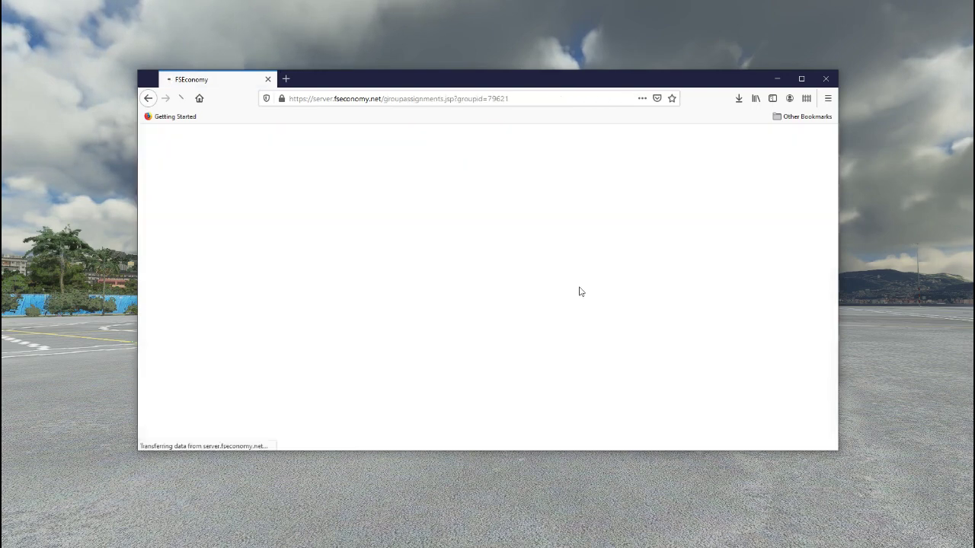
pyautogui.scroll(-4, 580, 291)
pyautogui.scroll(2, 286, 221)
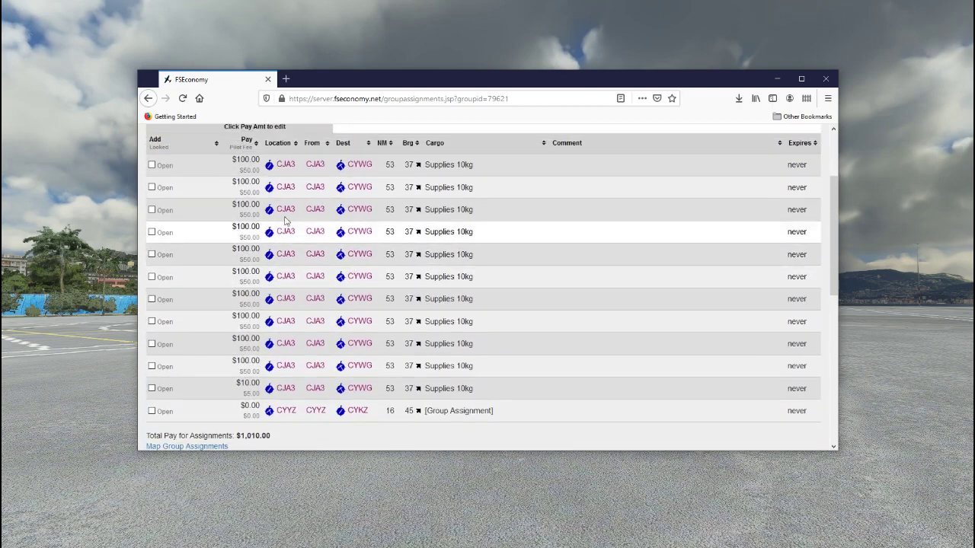
pyautogui.click(284, 233)
pyautogui.scroll(-5, 267, 286)
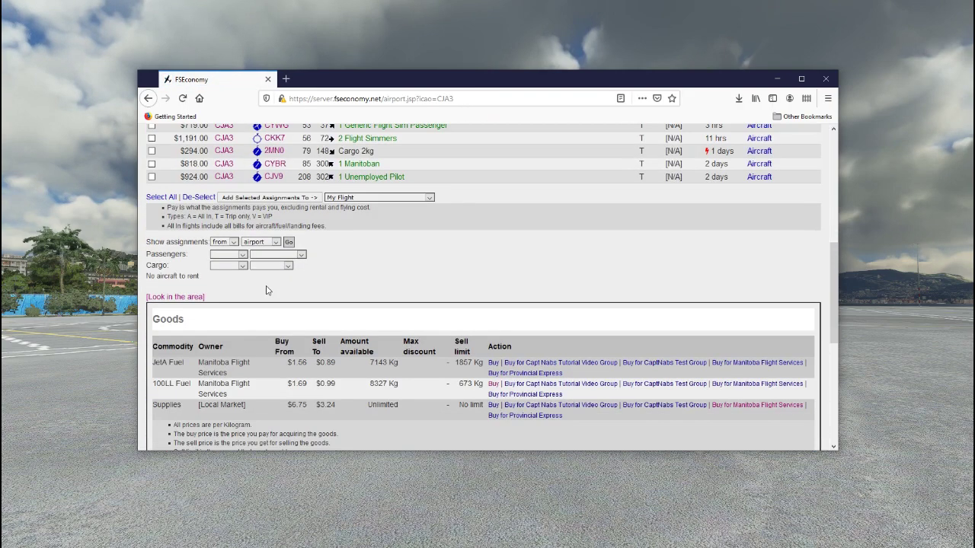
pyautogui.scroll(3, 267, 290)
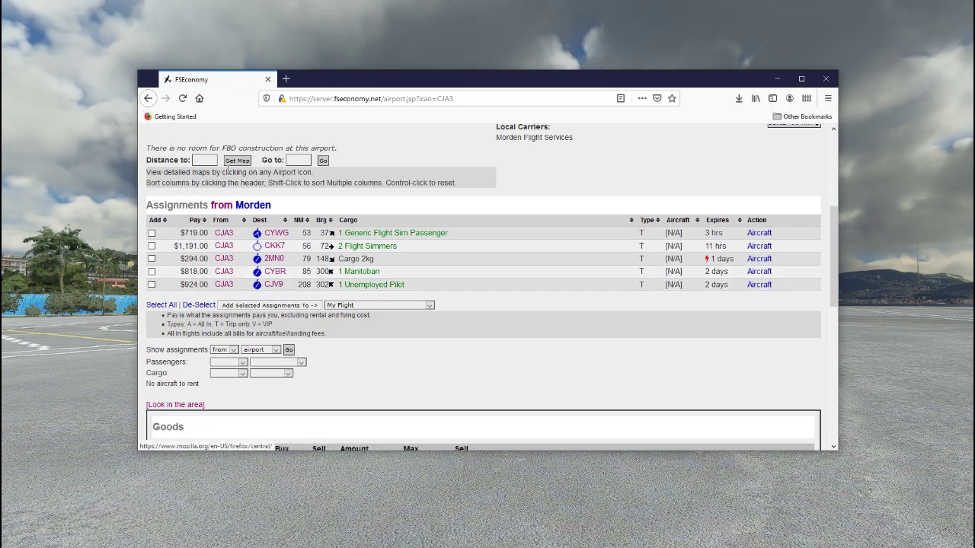
# - Open the assignments of Capt Nabs Tutorial Video Group and review the jobs and the owner and staff actions
pyautogui.scroll(-2, 564, 322)
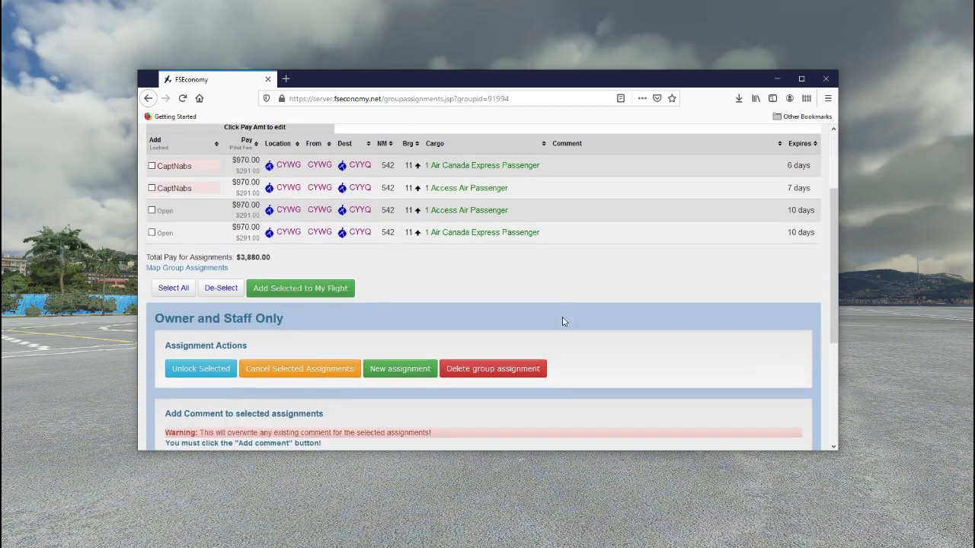
pyautogui.scroll(2, 563, 322)
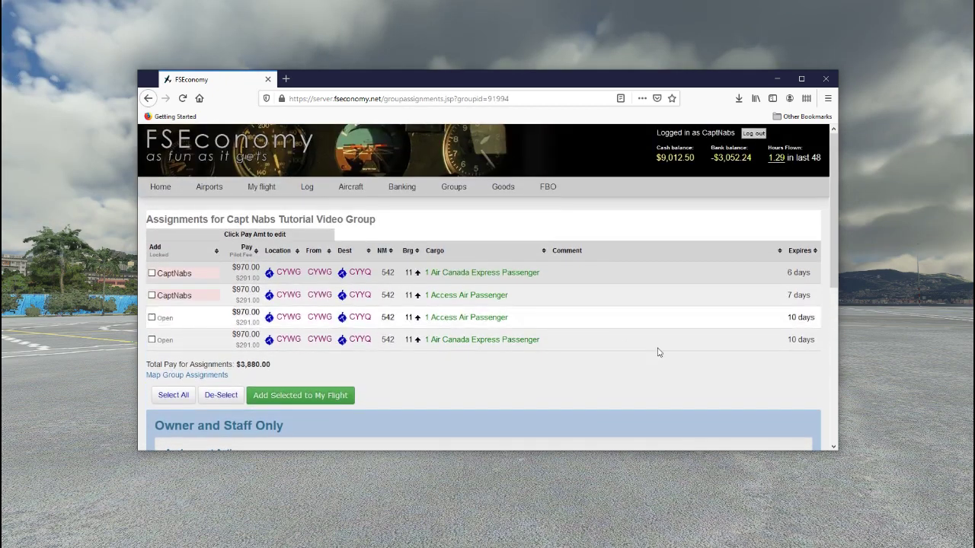
pyautogui.scroll(-3, 622, 362)
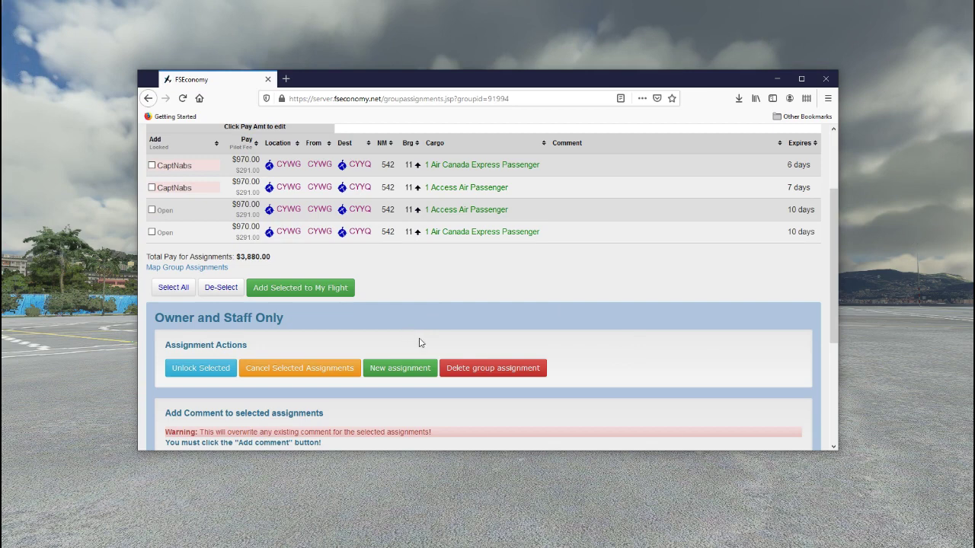
pyautogui.scroll(3, 419, 343)
pyautogui.scroll(-3, 419, 361)
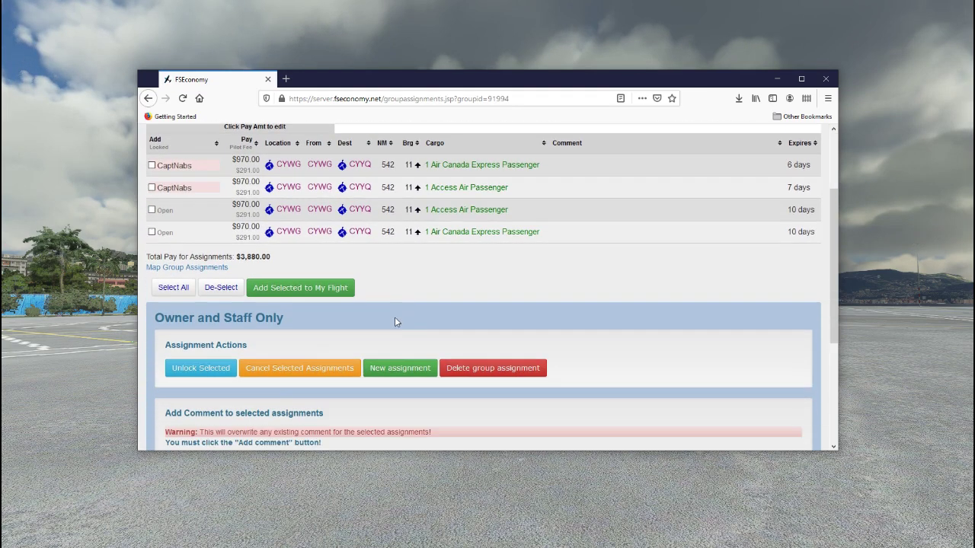
# - Create a new group assignment from KJFK to KBOS with a pilot fee of 1000 and the comment "Ferry"
pyautogui.click(401, 368)
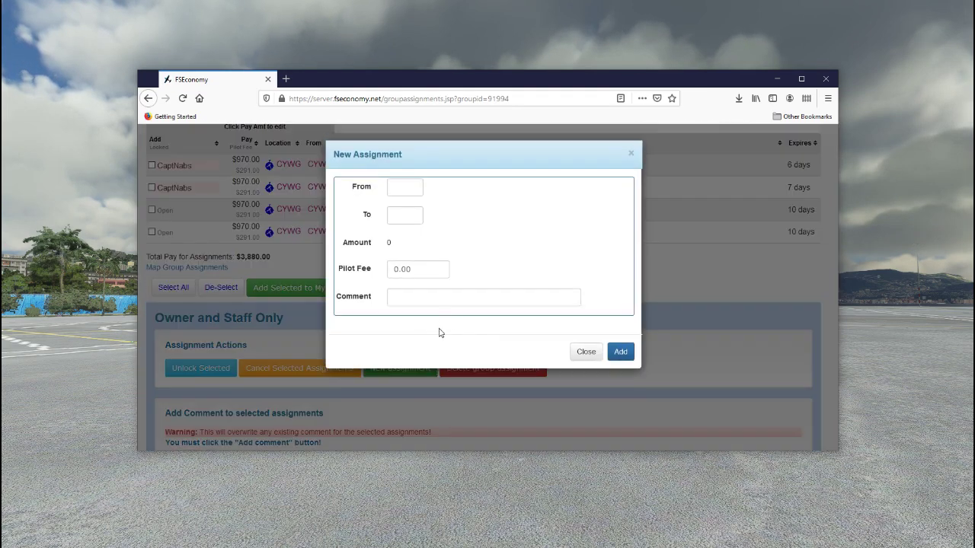
pyautogui.click(405, 194)
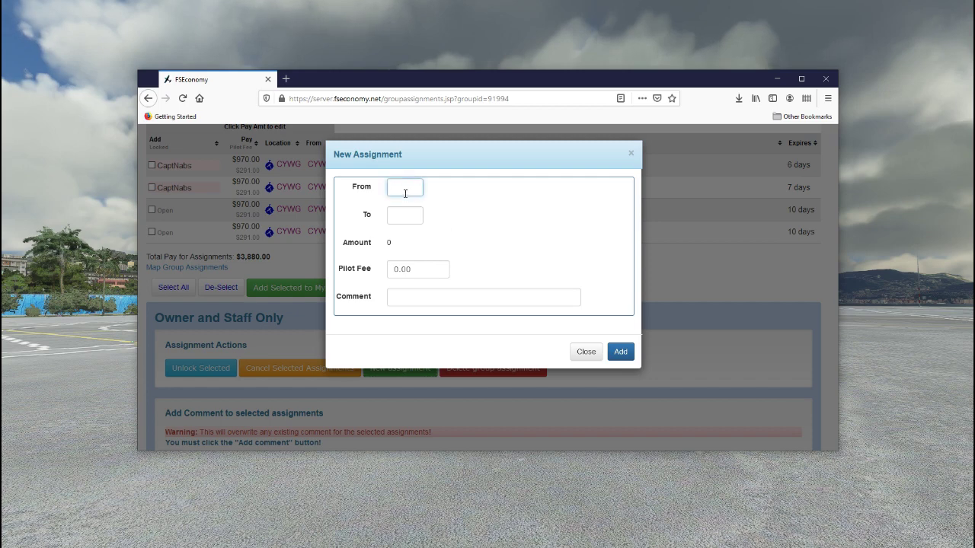
pyautogui.write('kjf')
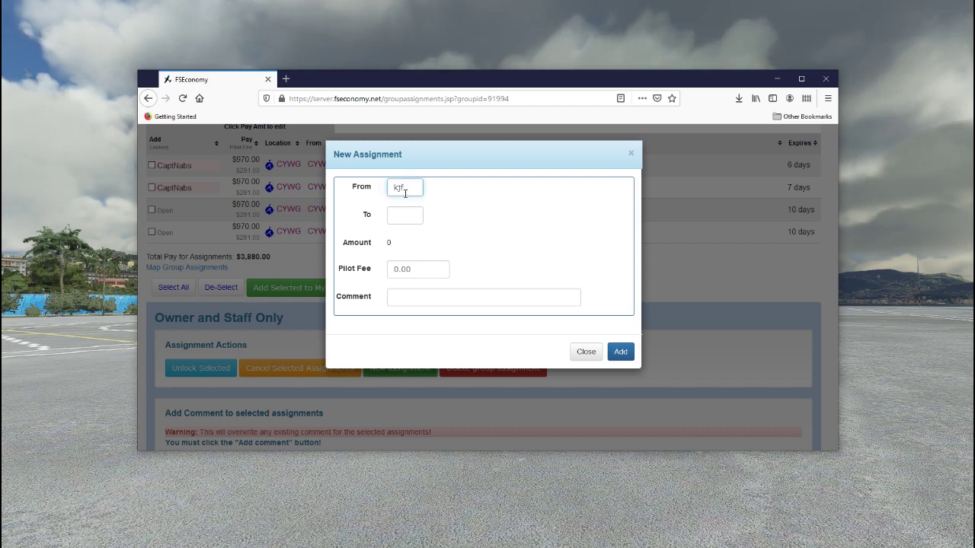
pyautogui.write('k')
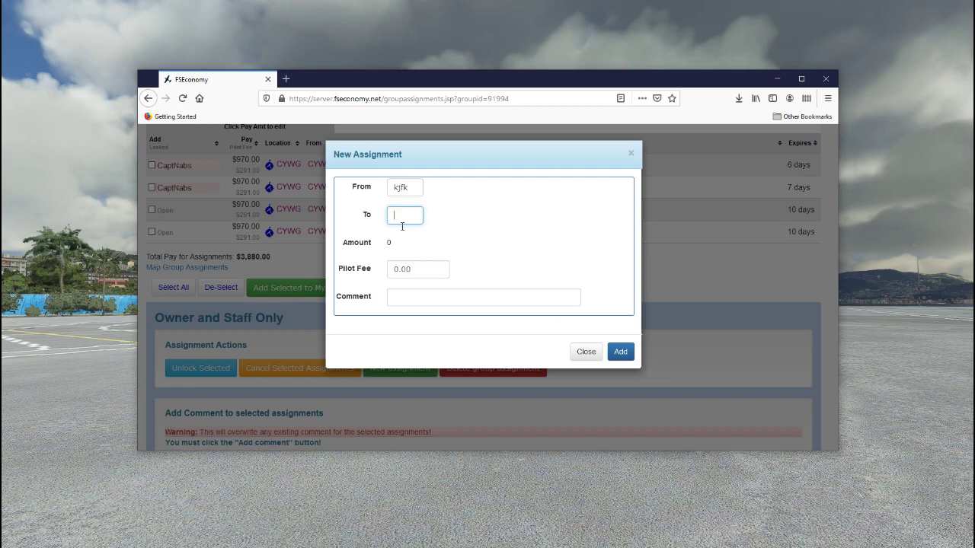
pyautogui.write('kbo')
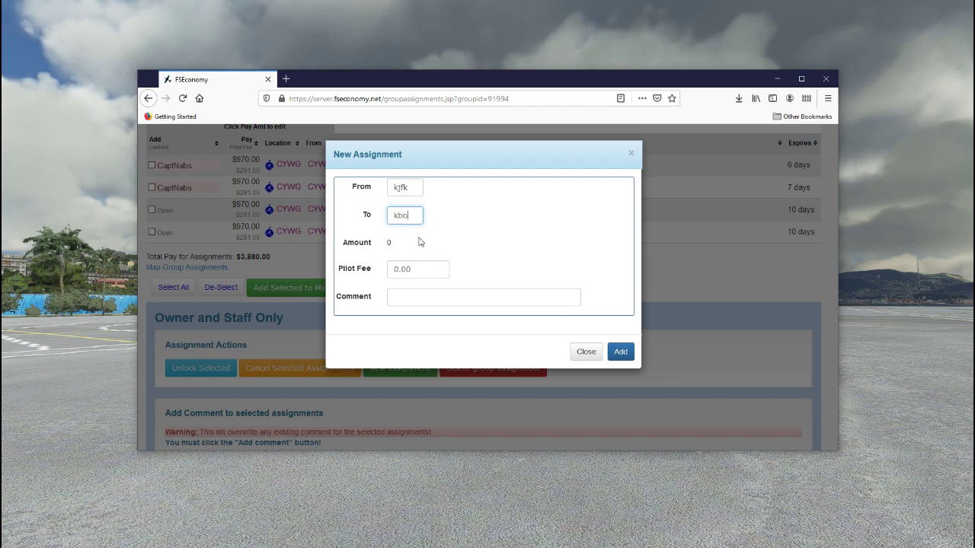
pyautogui.write('s')
pyautogui.press('Tab')
pyautogui.write('1000')
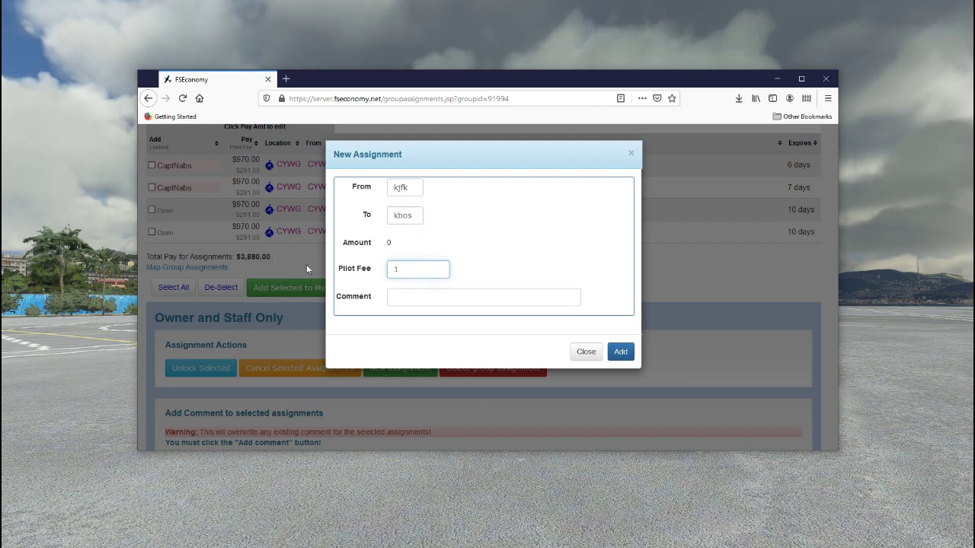
pyautogui.click(494, 254)
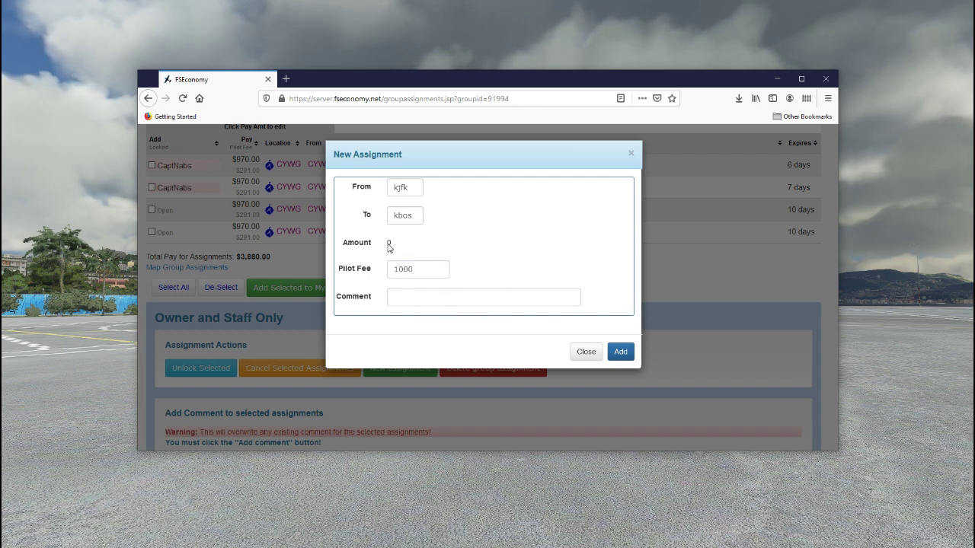
pyautogui.click(411, 304)
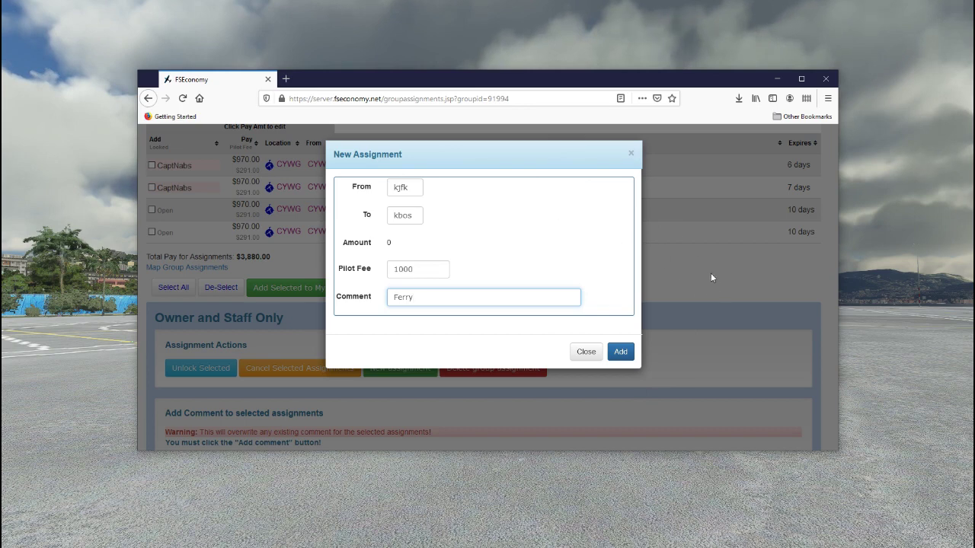
pyautogui.click(621, 352)
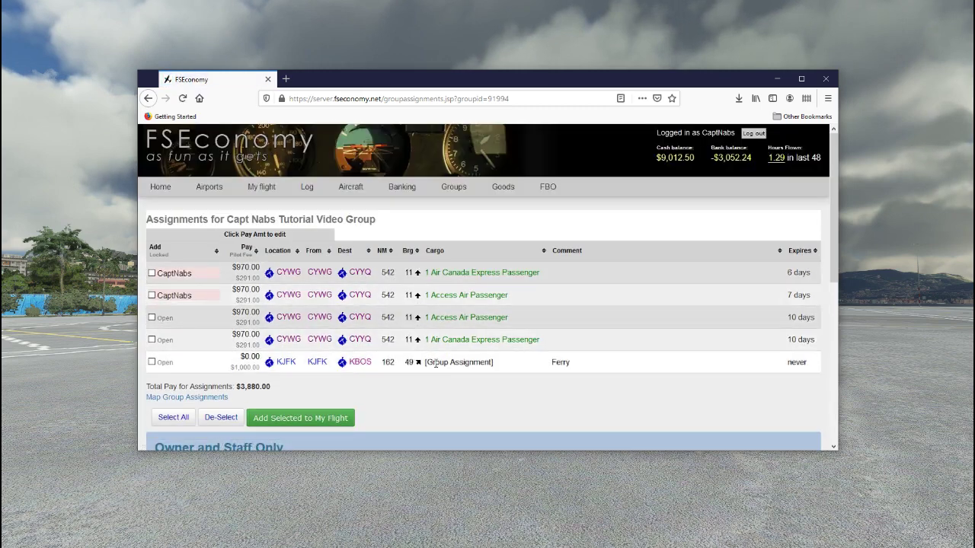
# - Delete the KJFK to KBOS ferry assignment from the group's assignments
pyautogui.scroll(-1, 489, 358)
pyautogui.scroll(-1, 489, 359)
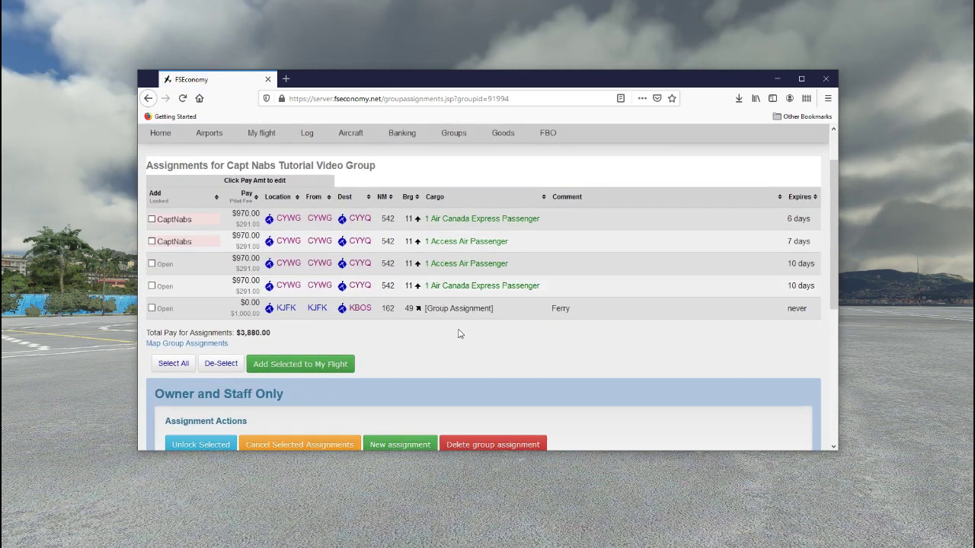
pyautogui.scroll(-1, 586, 356)
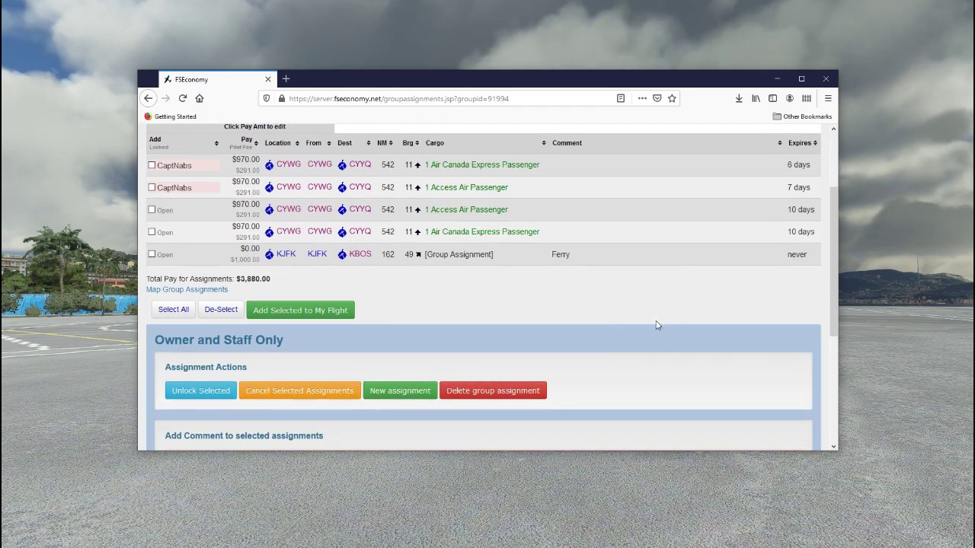
pyautogui.scroll(-1, 656, 337)
pyautogui.scroll(1, 487, 312)
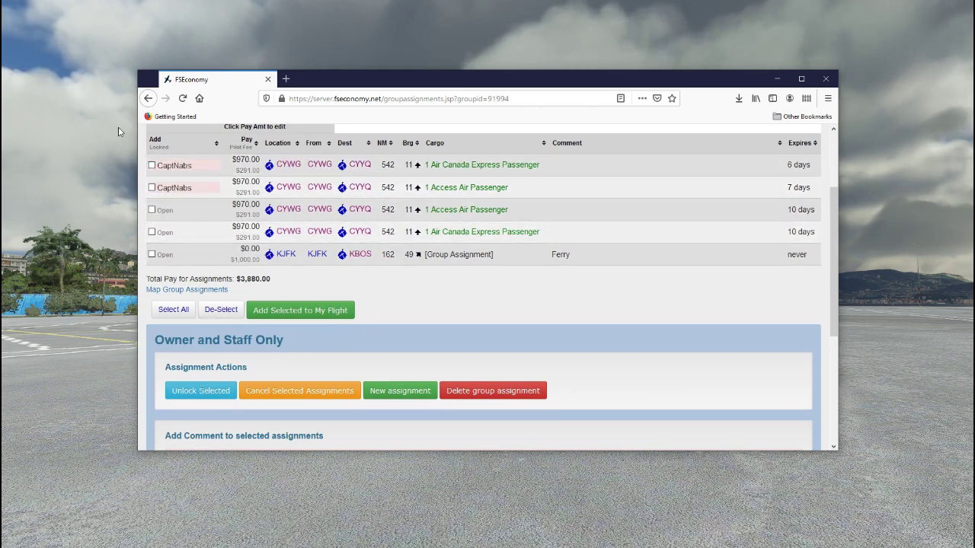
pyautogui.scroll(-1, 336, 301)
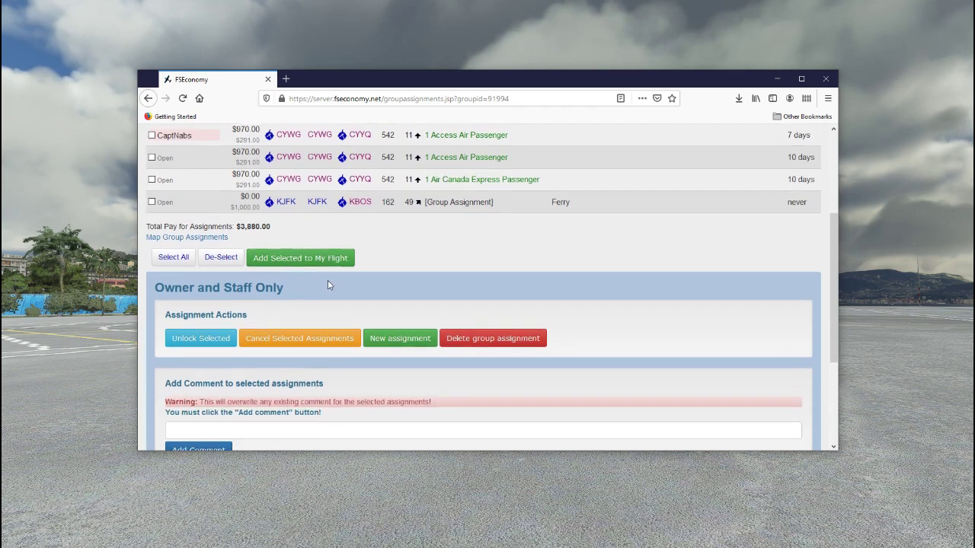
pyautogui.scroll(1, 454, 298)
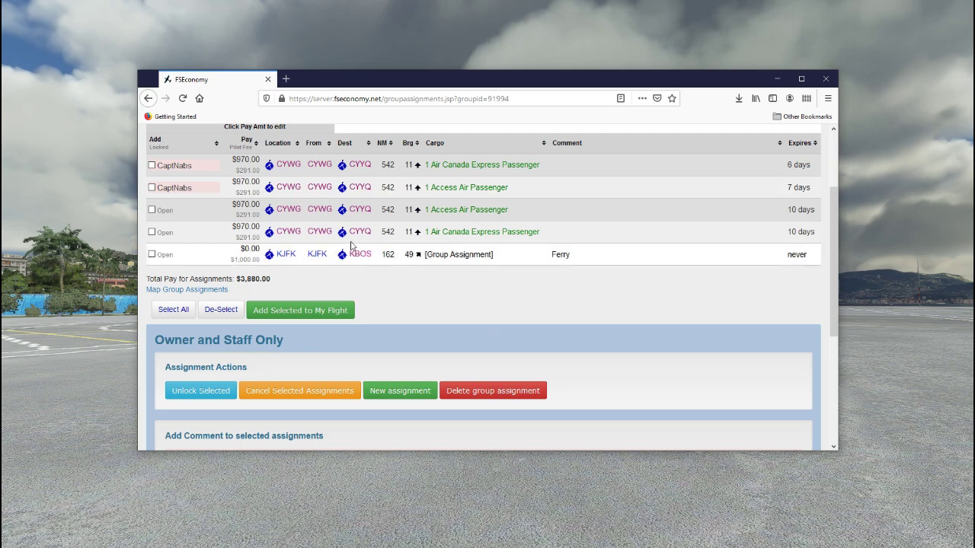
pyautogui.click(151, 254)
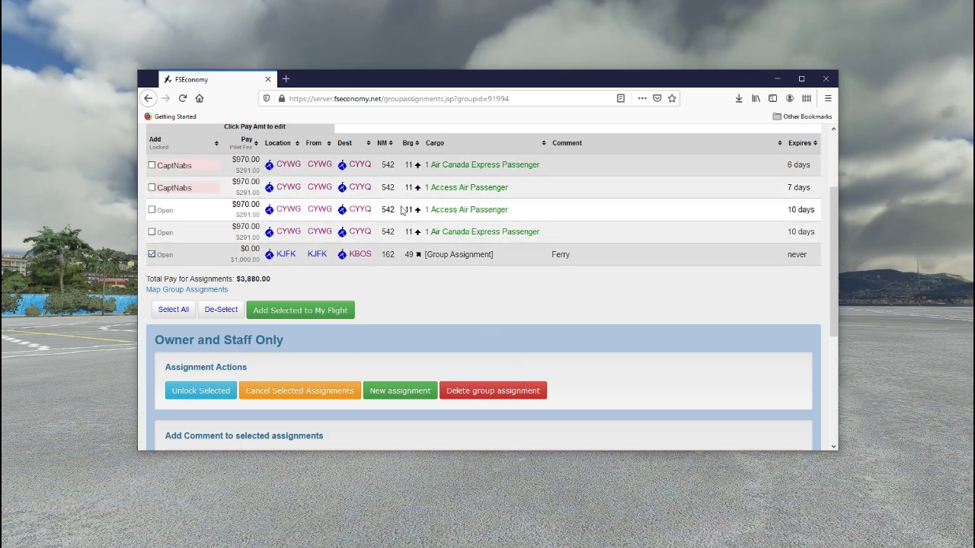
pyautogui.click(492, 391)
# - Examine the options for commenting on and transferring selected assignments, and open the list of groups to transfer to
pyautogui.scroll(-3, 509, 354)
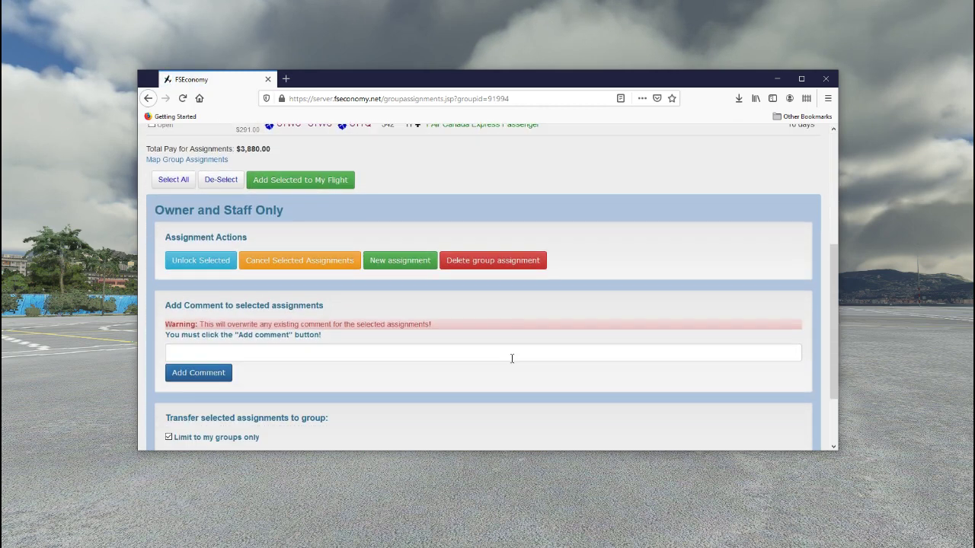
pyautogui.scroll(-2, 524, 380)
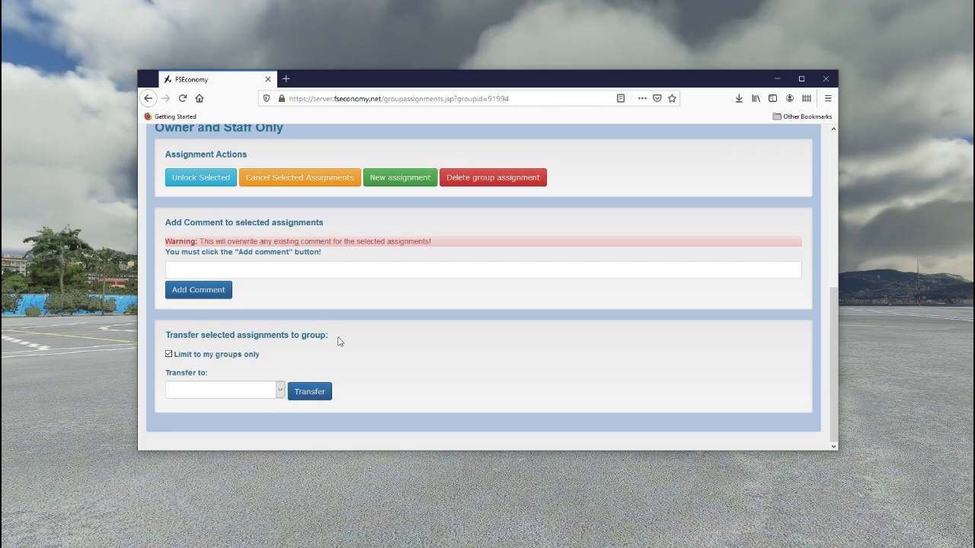
pyautogui.scroll(2, 355, 361)
pyautogui.scroll(-2, 308, 386)
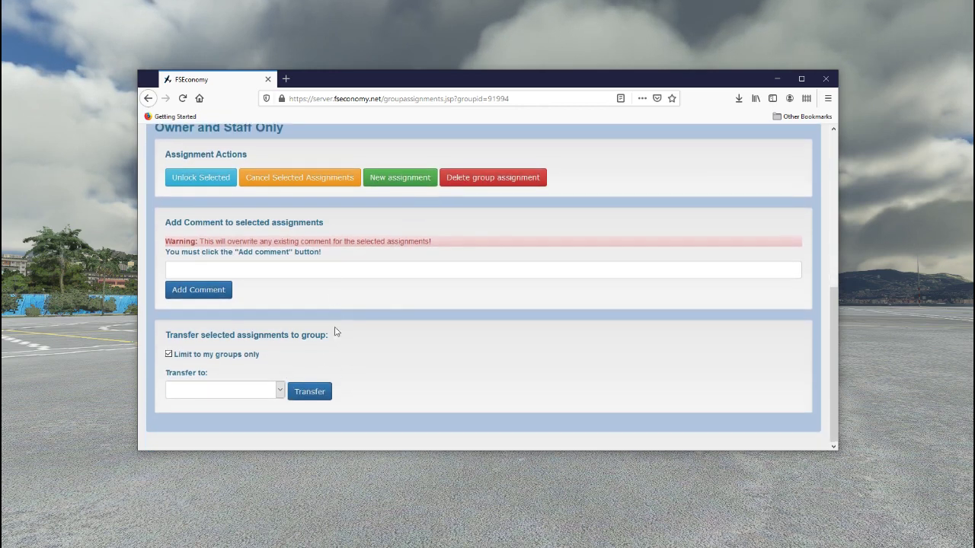
pyautogui.click(271, 394)
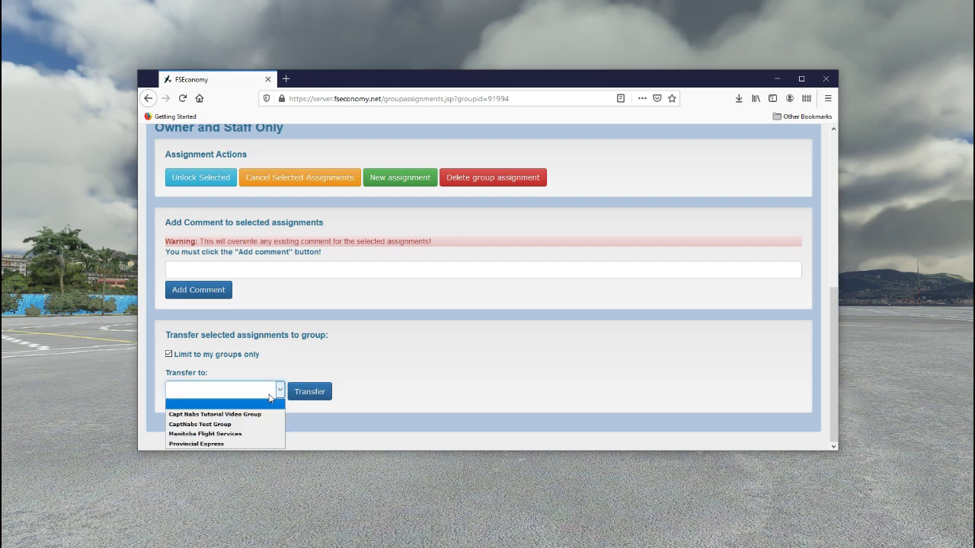
# - Close the list of transfer groups without choosing one and review the group's assignments together with the comment and transfer options
pyautogui.click(441, 450)
pyautogui.scroll(3, 184, 349)
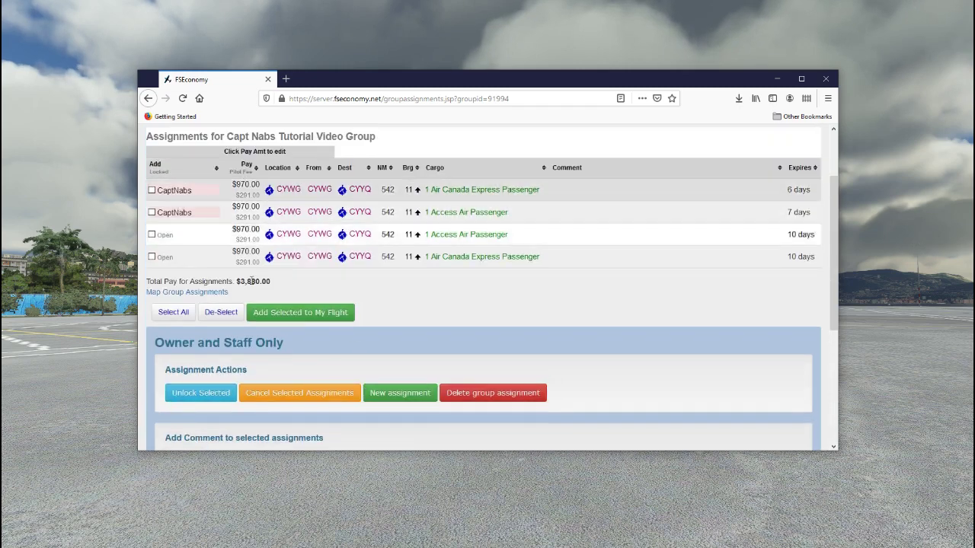
pyautogui.scroll(-3, 257, 305)
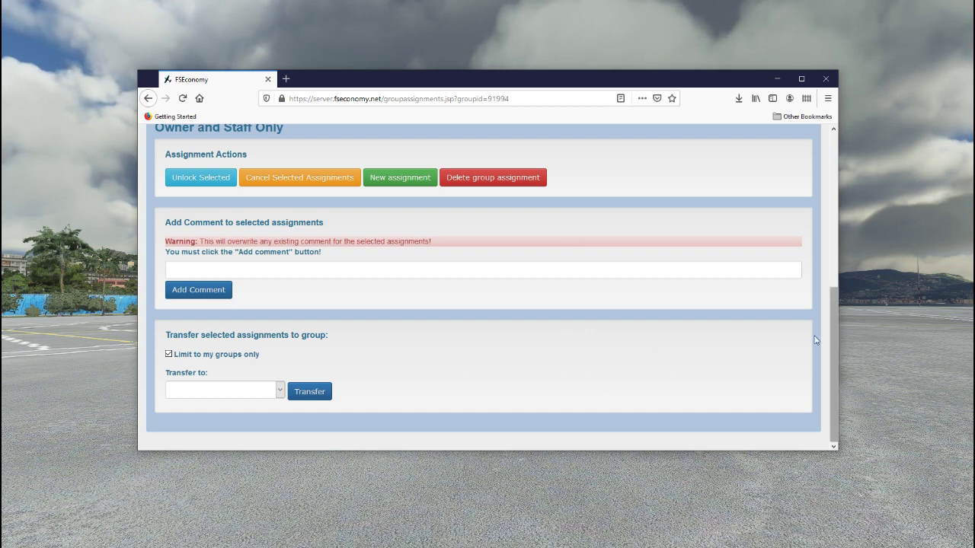
pyautogui.scroll(4, 632, 312)
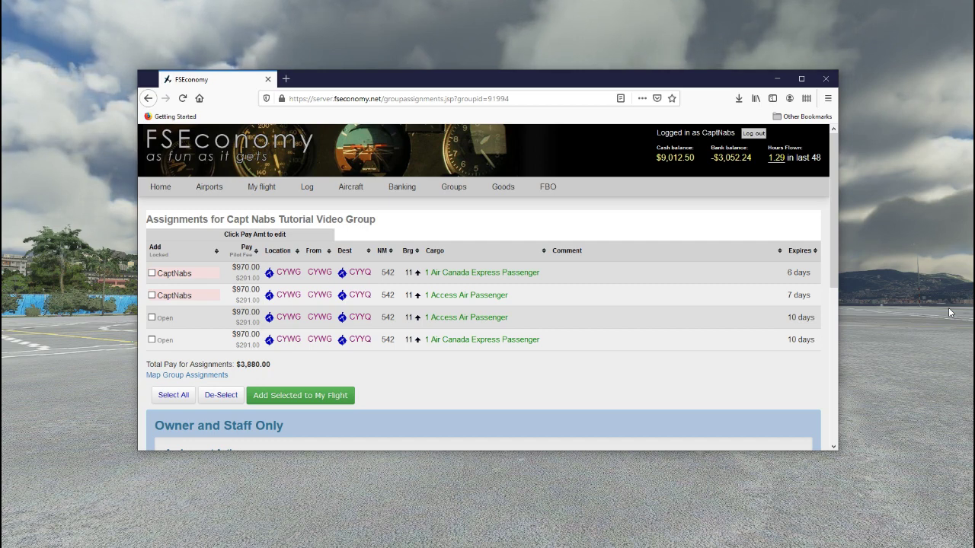
# - Open the overview of my own groups, review it, and switch back to the flight simulator
pyautogui.moveTo(450, 189)
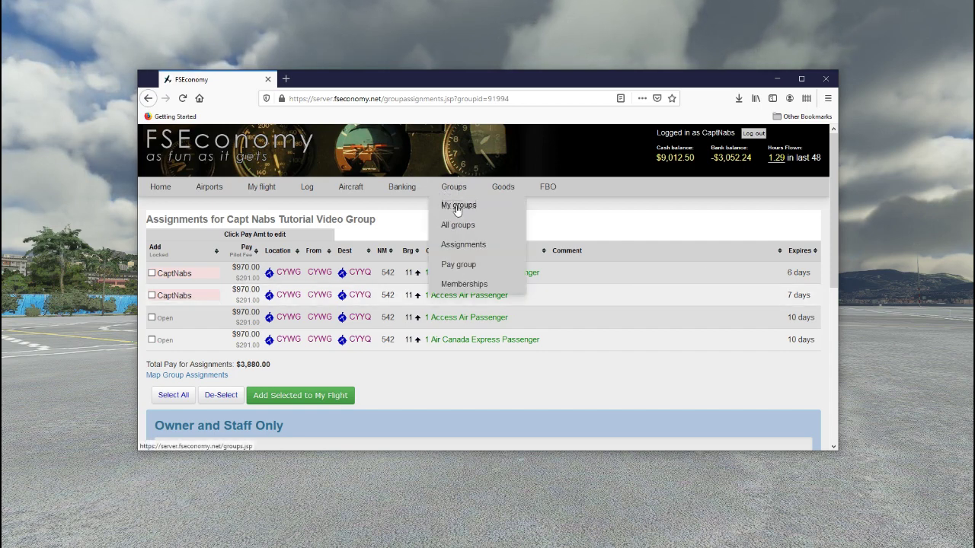
pyautogui.click(459, 206)
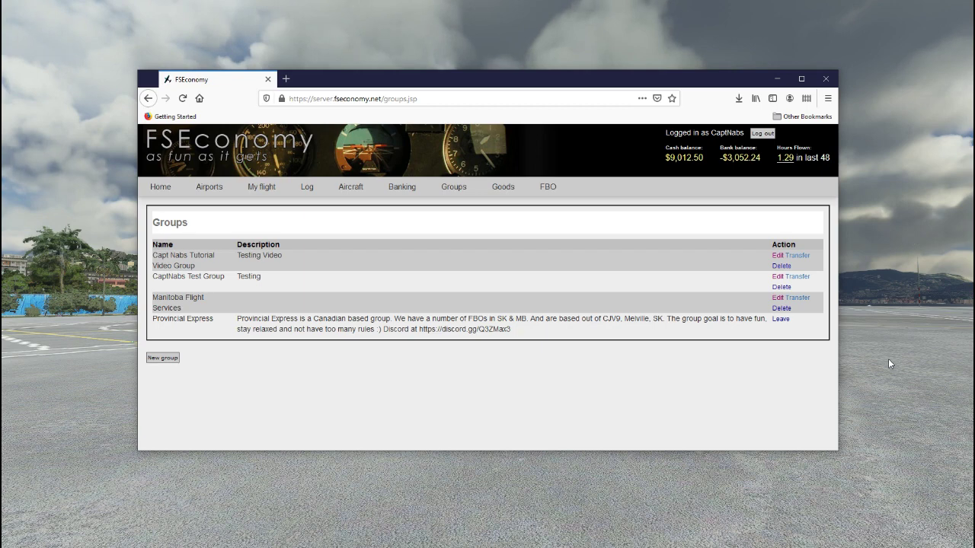
pyautogui.click(889, 364)
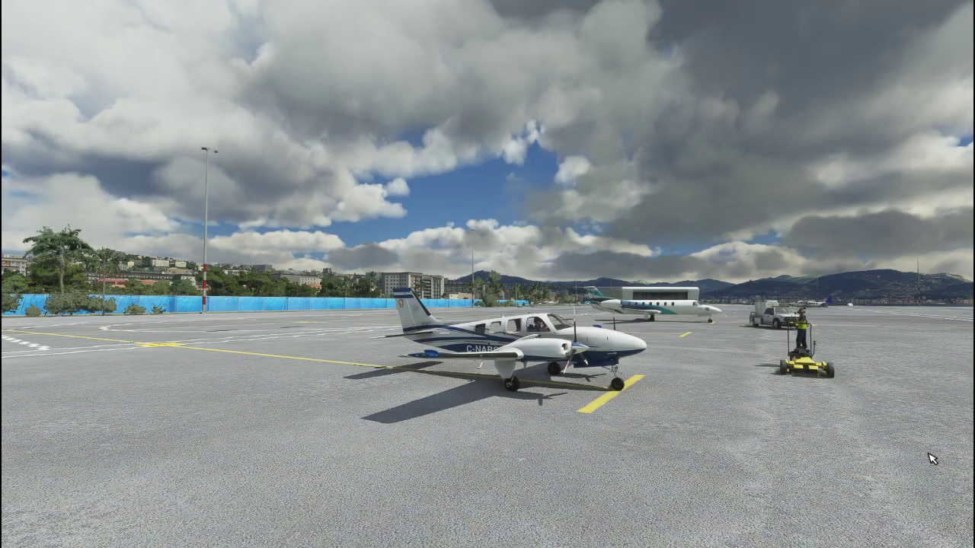